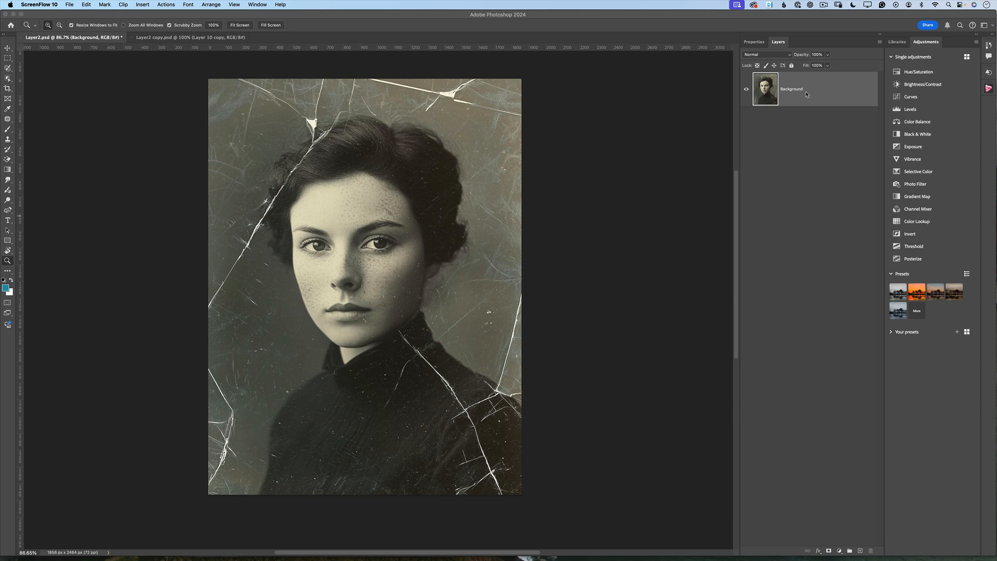
Duplicate the Background layer and open Neural Filters on the copy
left_click_drag(801, 92, 860, 551)
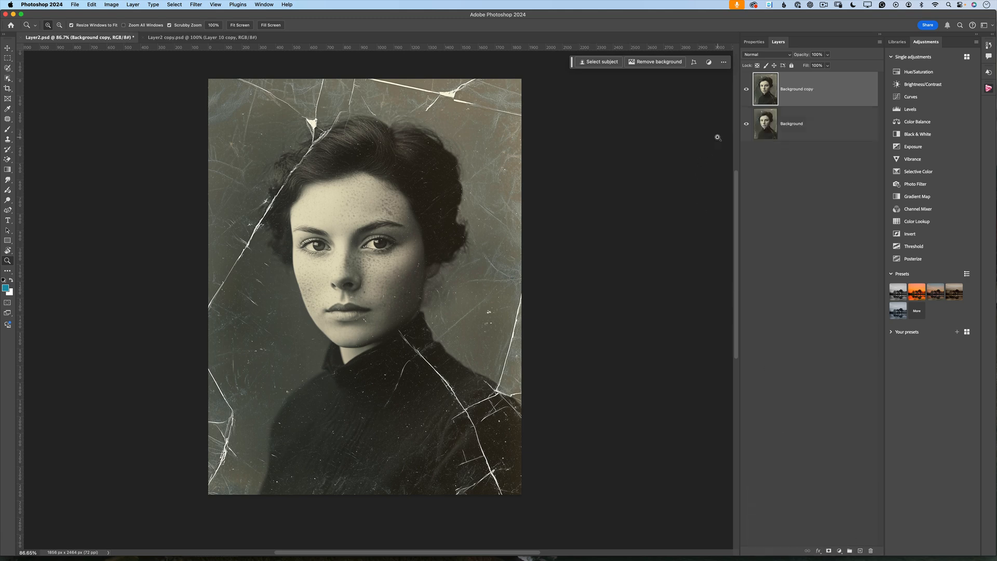
scroll(718, 137, "up", 2)
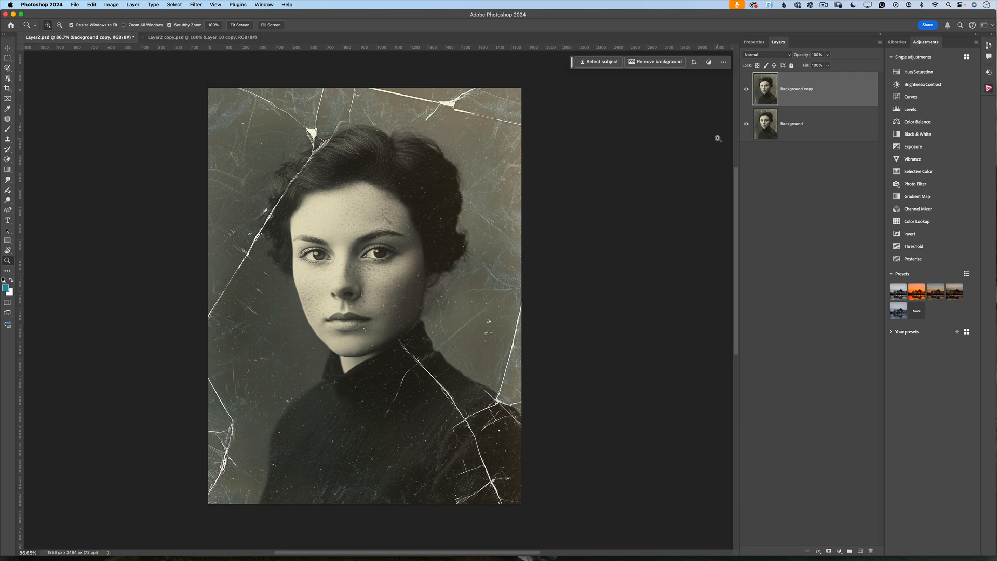
left_click(197, 5)
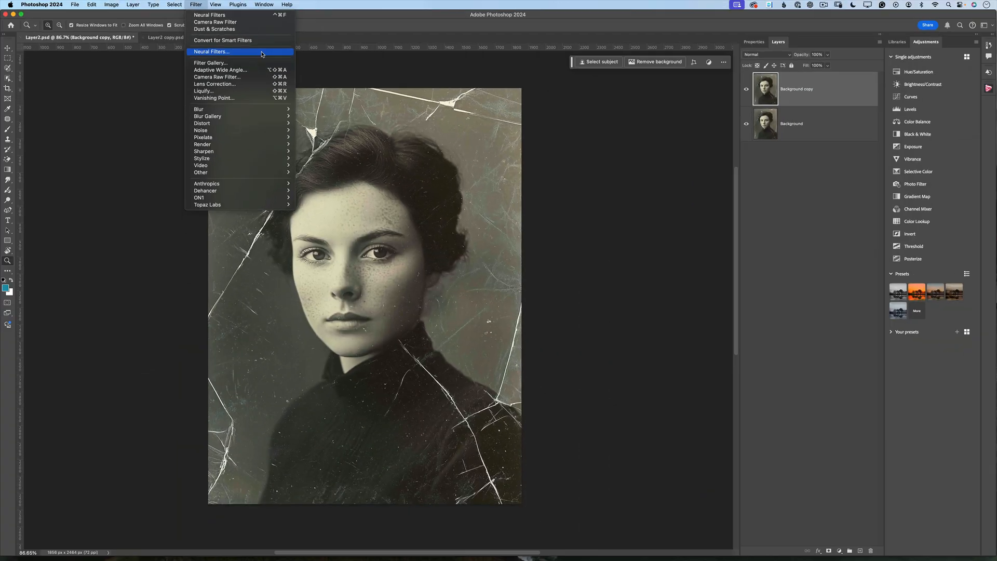
left_click(262, 52)
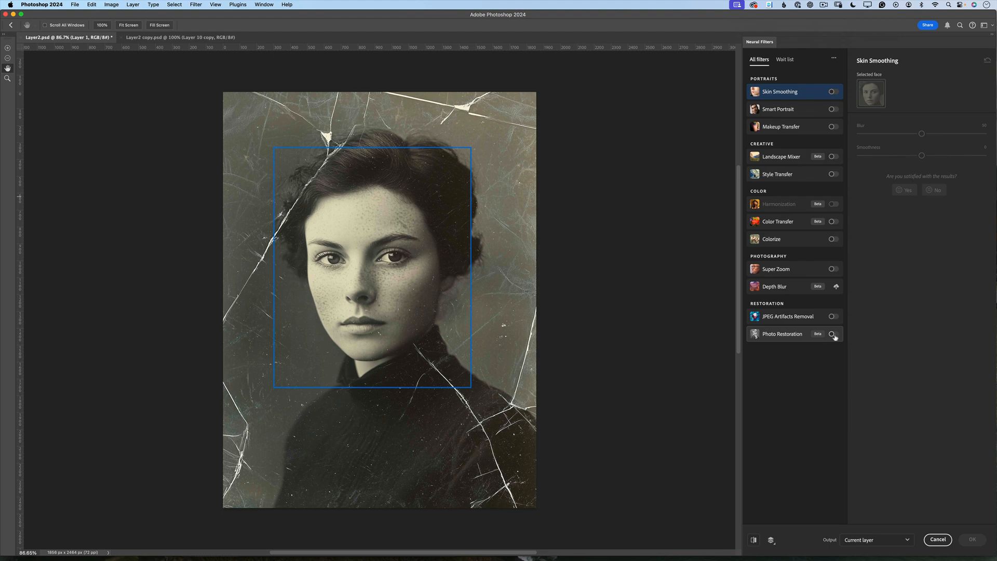
Apply the Photo Restoration neural filter with scratch reduction at about 85, comparing it with the original and outputting to the current layer
left_click(833, 334)
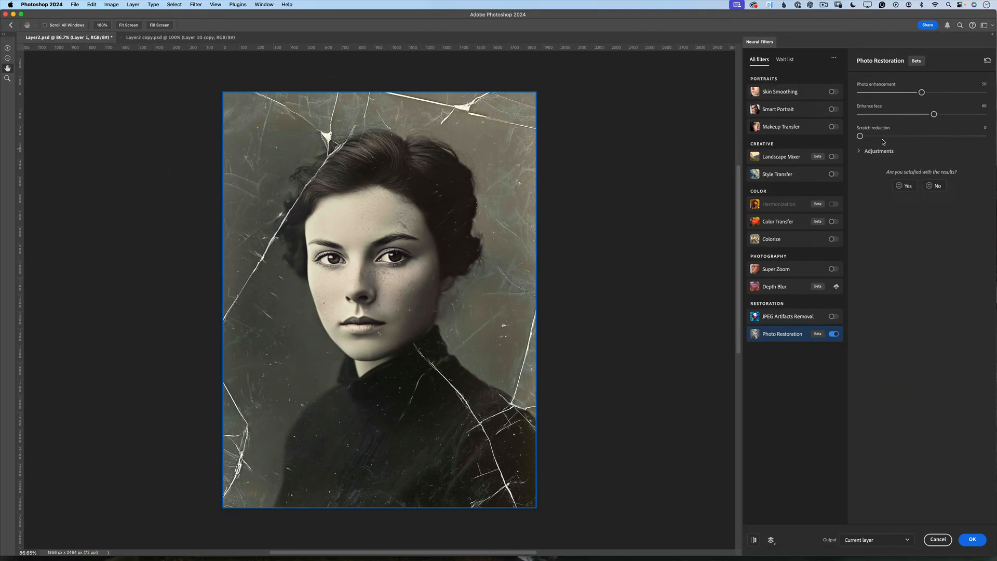
left_click_drag(860, 136, 966, 138)
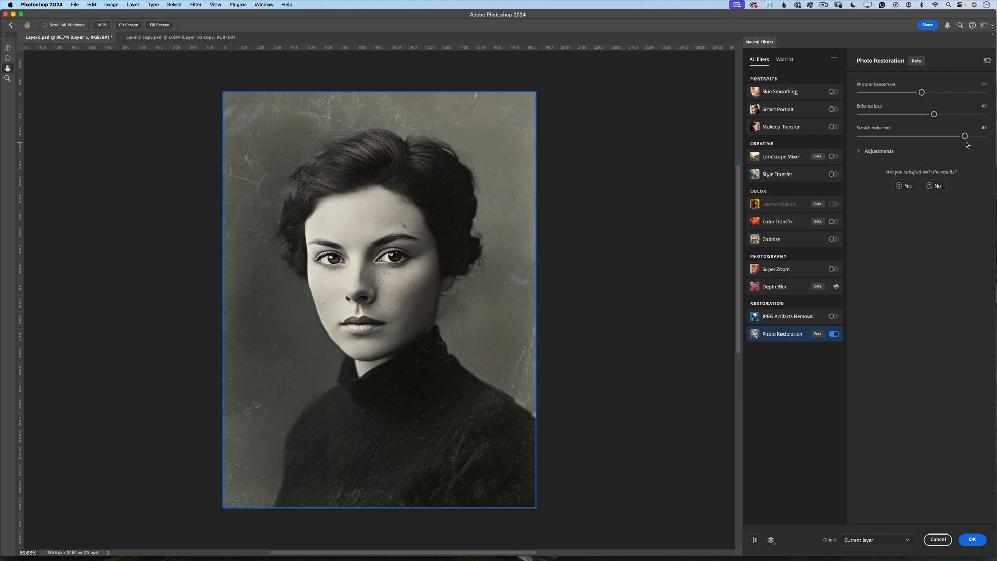
scroll(905, 400, "up", 1)
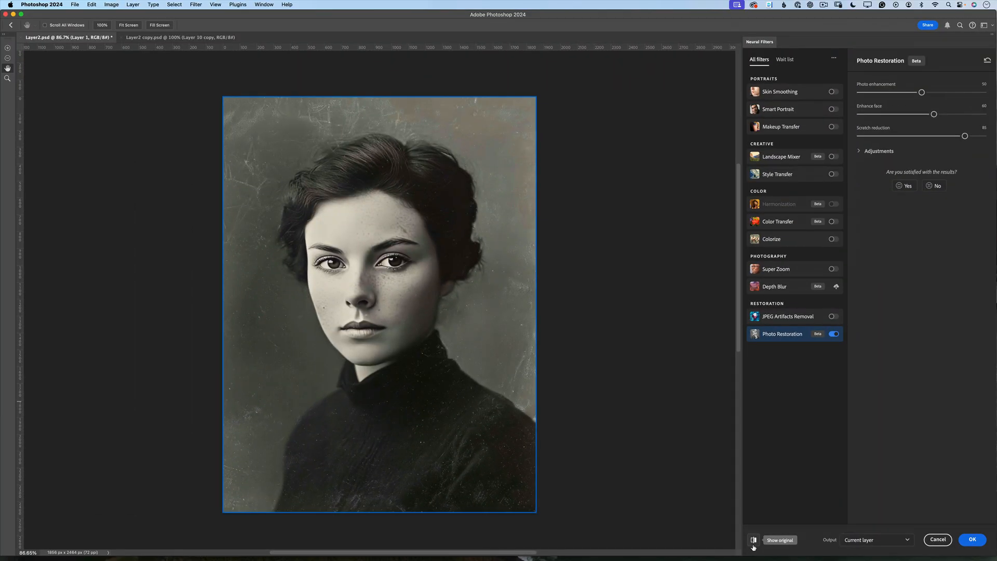
left_click(754, 544)
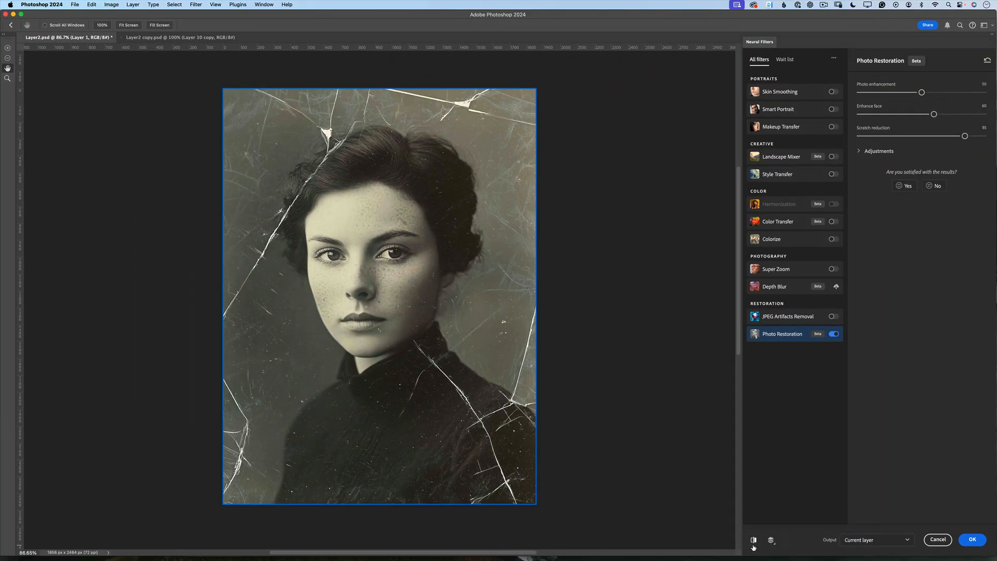
left_click(753, 544)
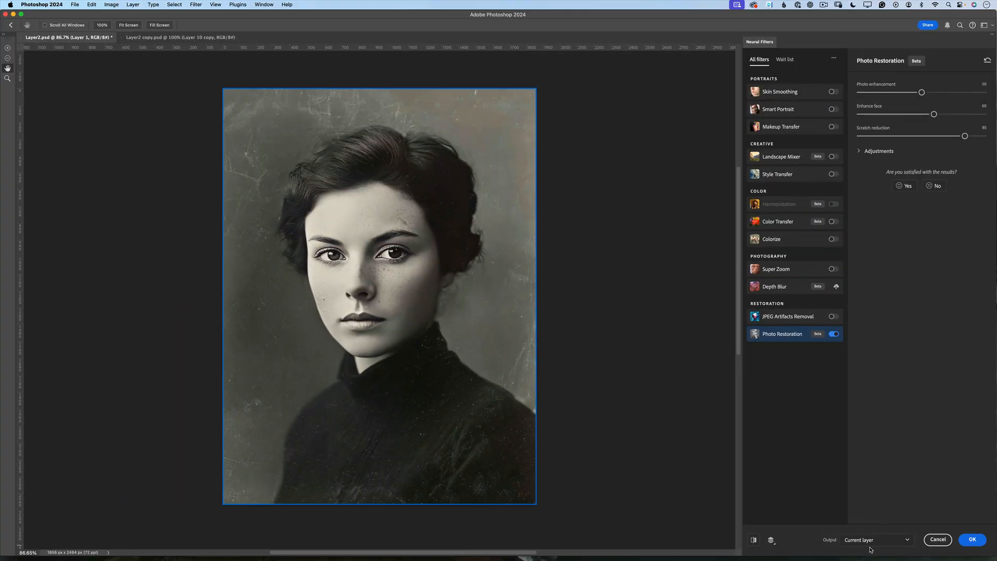
left_click(889, 543)
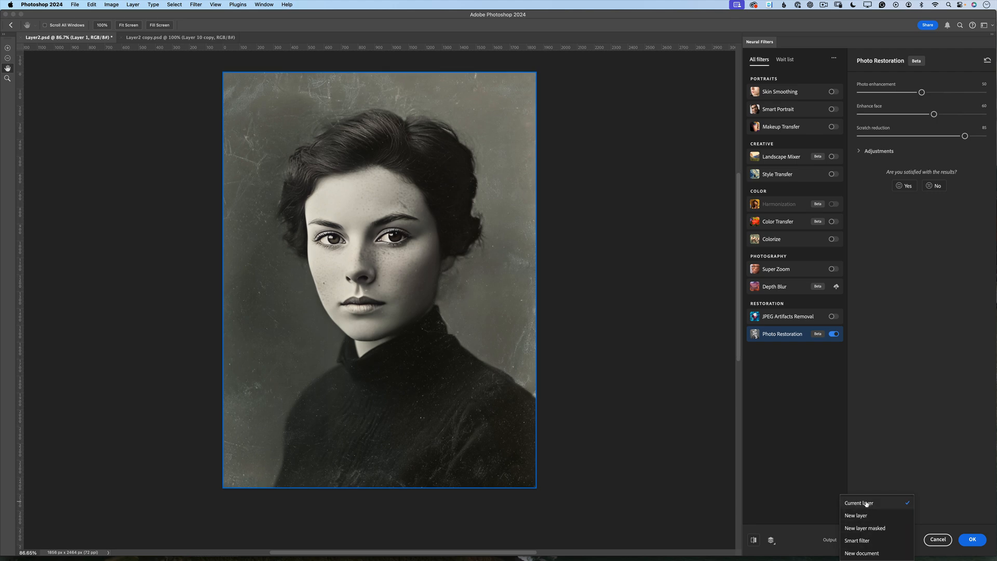
left_click(948, 517)
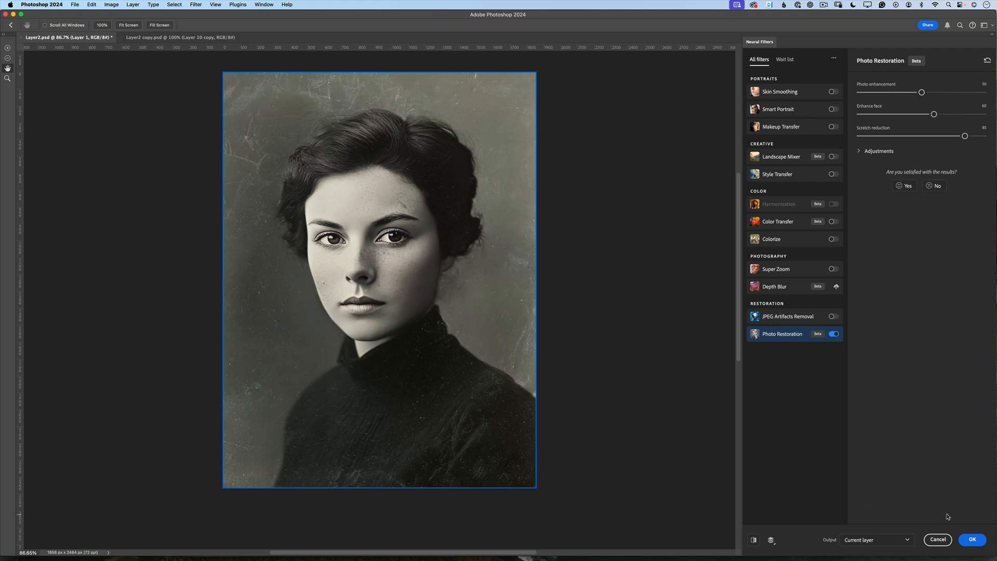
left_click(972, 537)
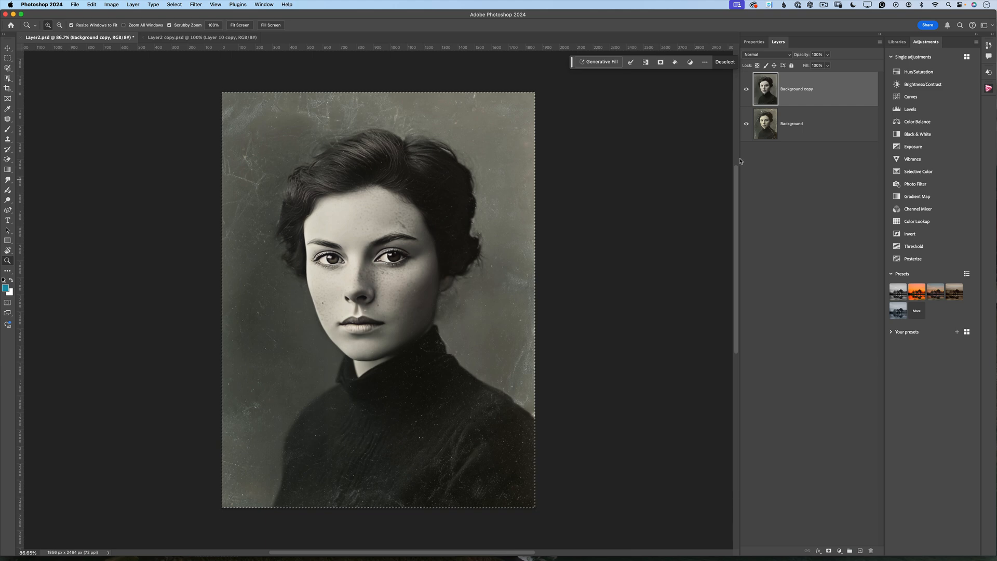
Compare the restored Background copy with the original by toggling its visibility, and clear the selection around the image
left_click(745, 91)
left_click(745, 91)
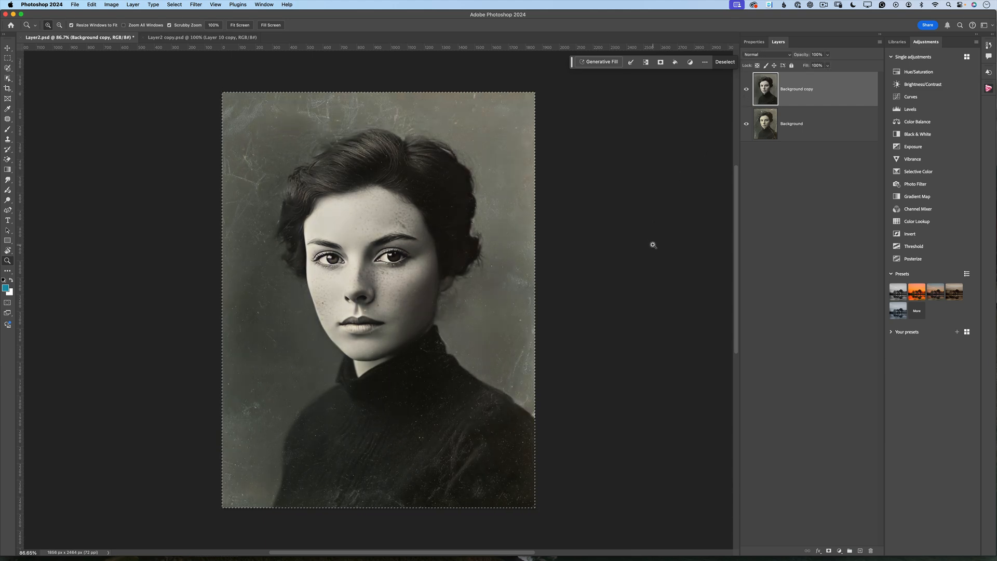
key("super+d")
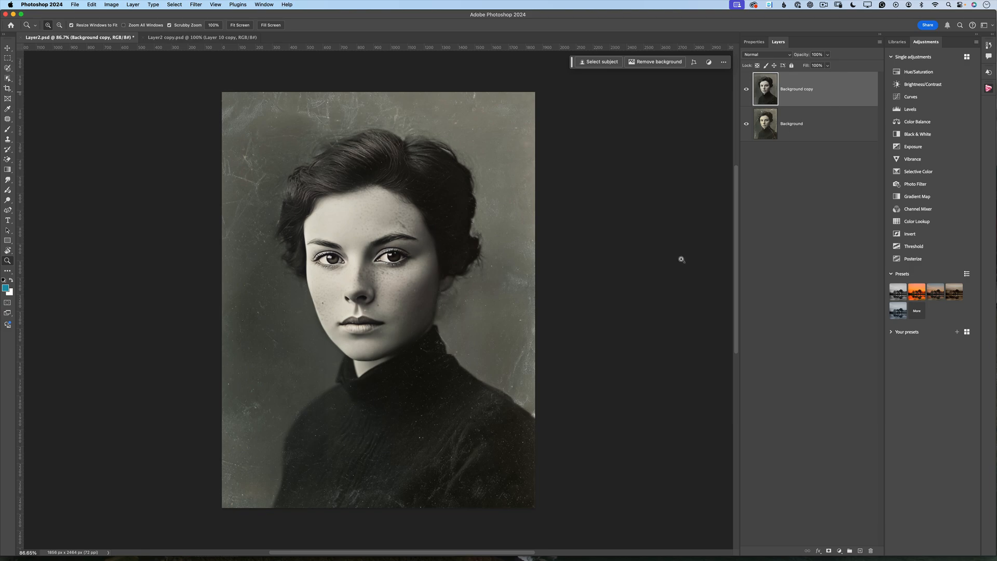
left_click_drag(419, 414, 433, 438)
left_click_drag(420, 82, 433, 141)
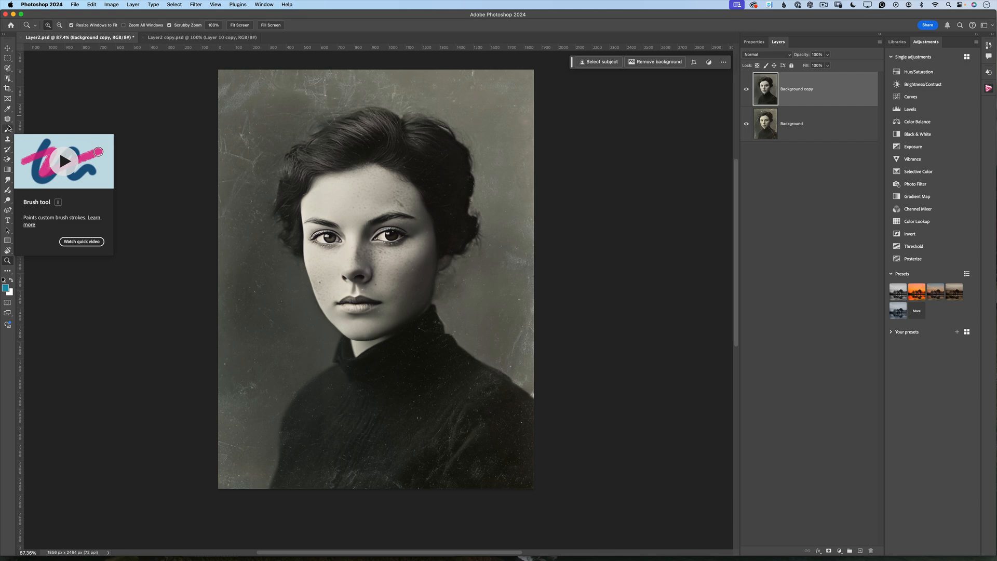
left_click(8, 118)
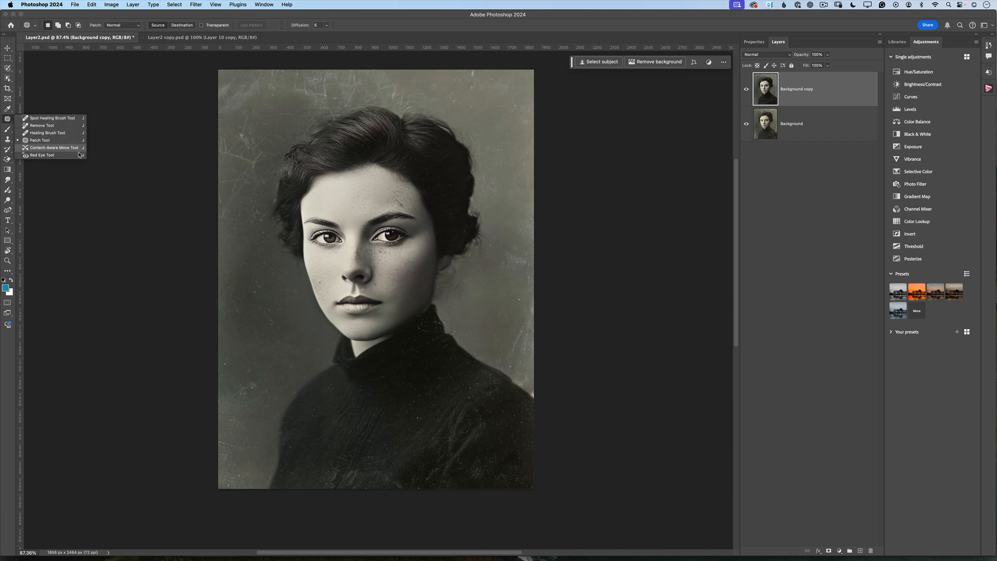
left_click(9, 121)
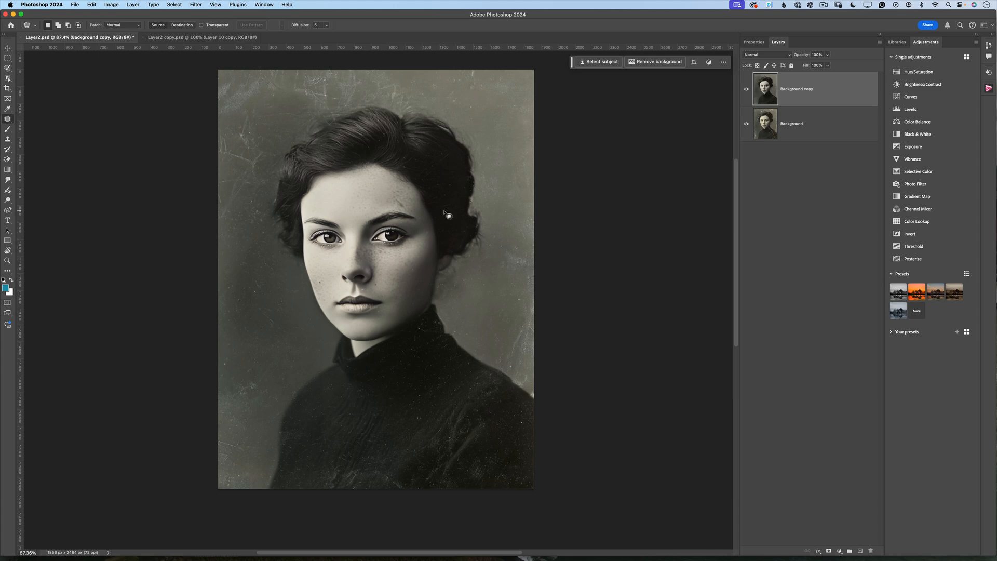
scroll(445, 213, "left", 5)
scroll(445, 213, "right", 4)
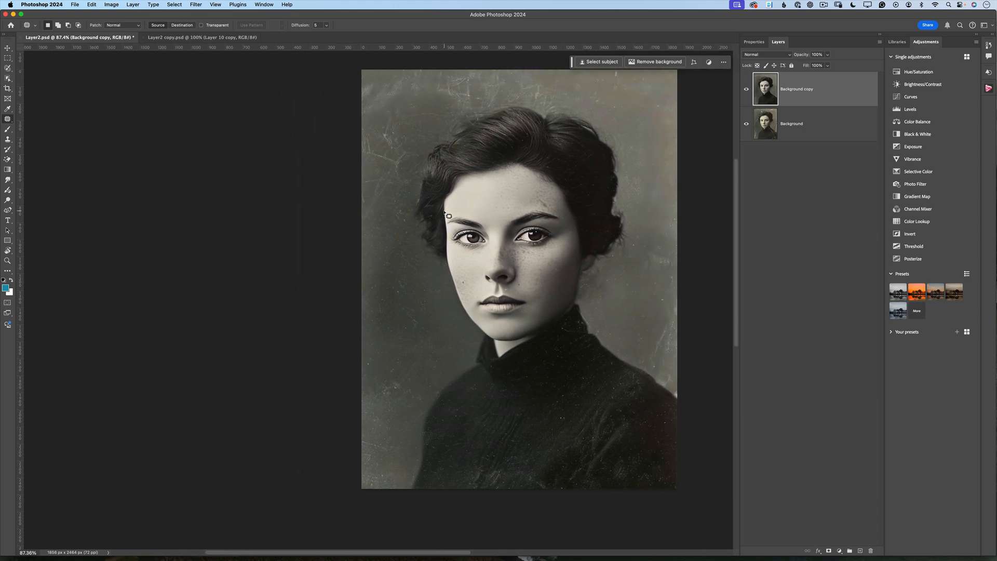
scroll(445, 213, "up", 1)
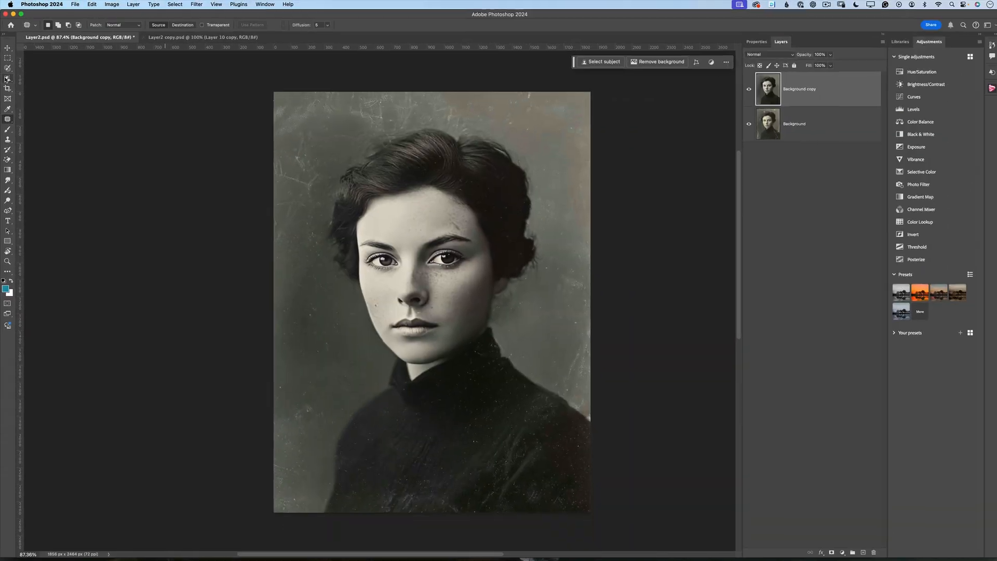
Select the black turtleneck with the Object Selection tool, copy it to a new layer, and check that layer in isolation
left_click(6, 78)
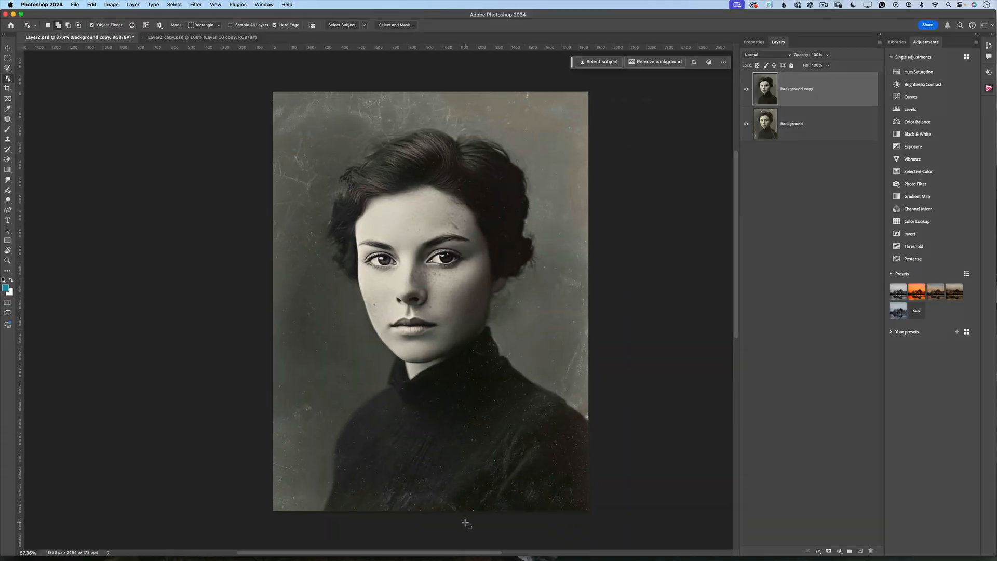
left_click_drag(313, 332, 602, 520)
scroll(541, 467, "right", 3)
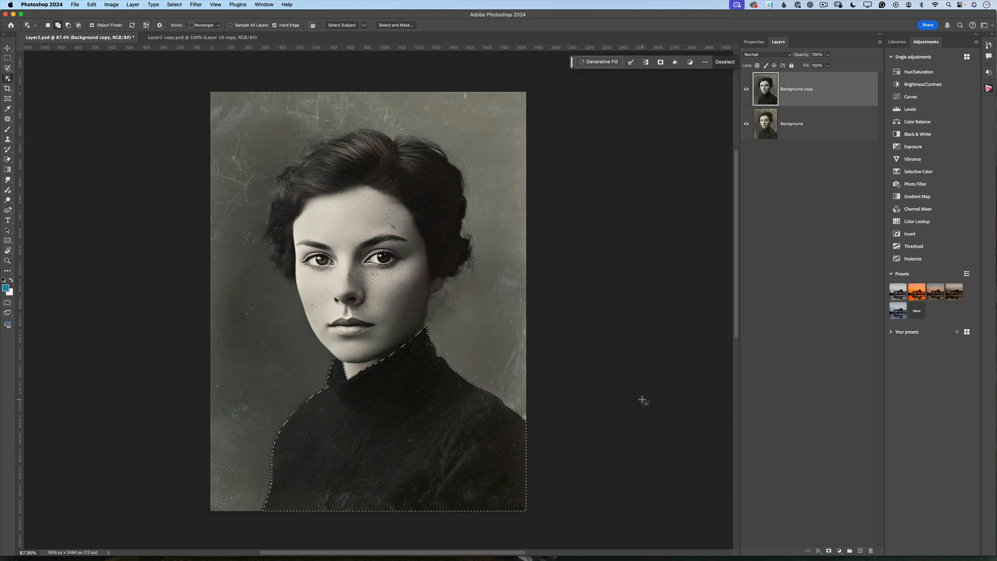
key("ctrl+j")
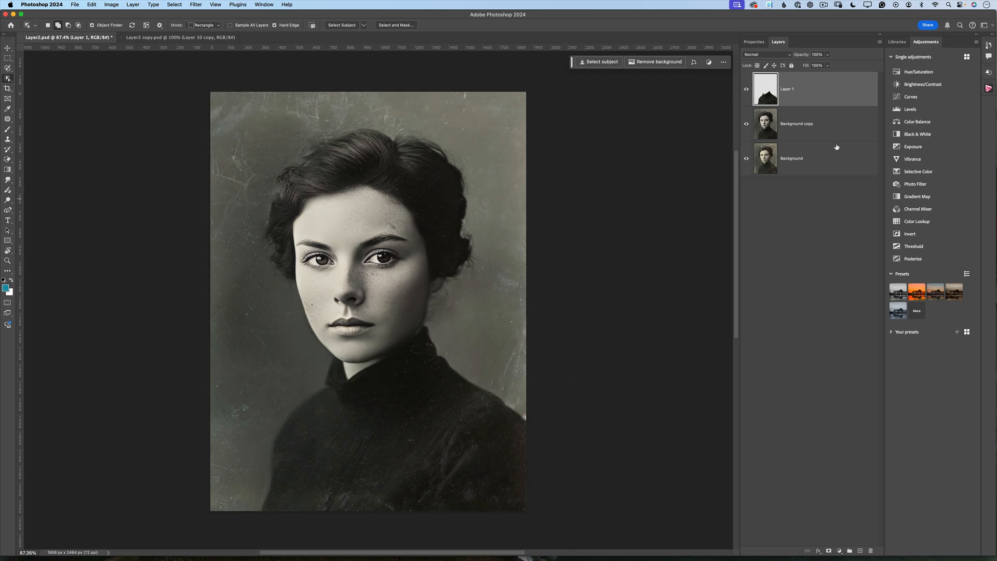
left_click(746, 123)
left_click(746, 158)
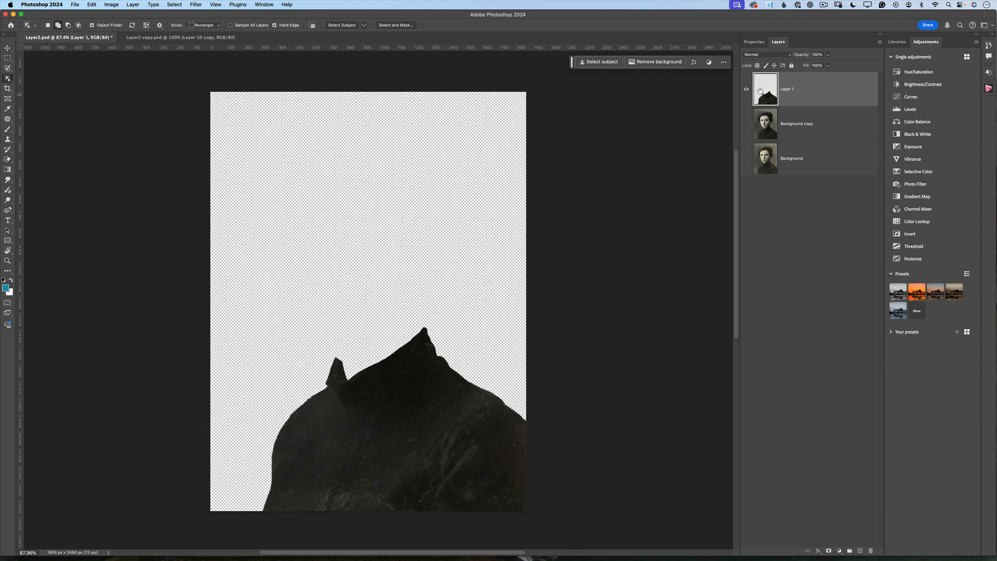
left_click_drag(746, 125, 747, 165)
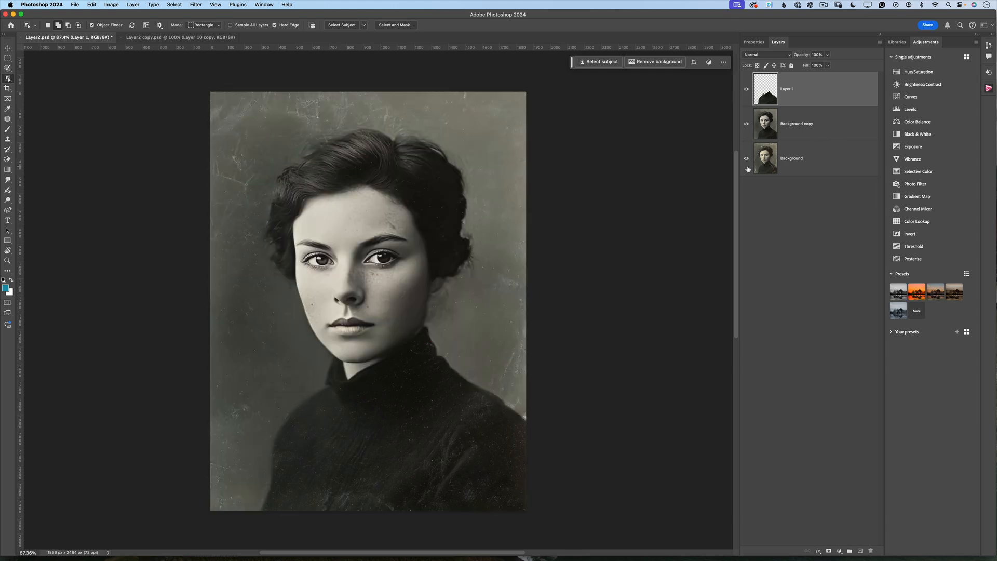
Apply the Dust & Scratches filter to the turtleneck layer, adjusting its radius slightly to remove the white specks
left_click(8, 47)
left_click(196, 5)
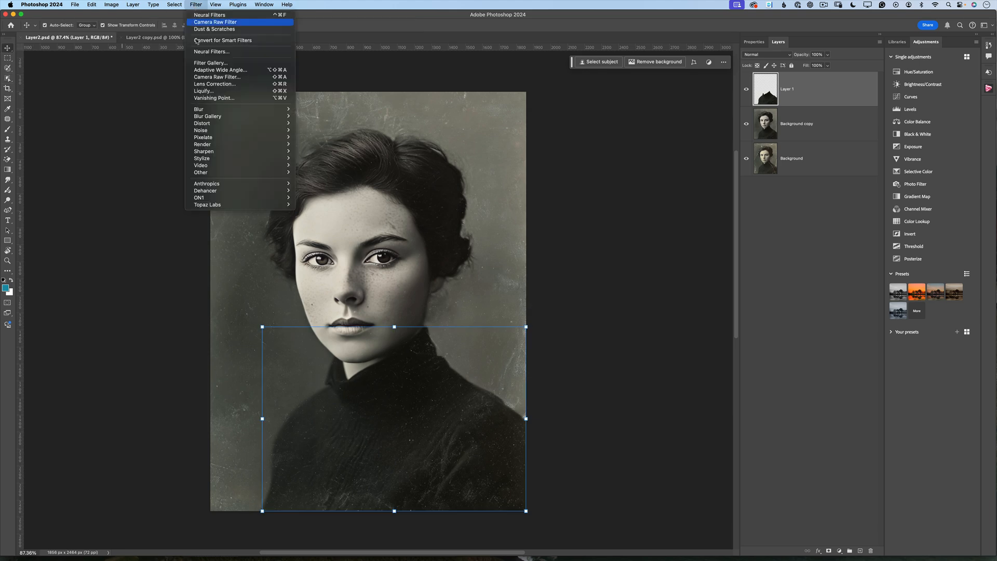
mouse_move(236, 131)
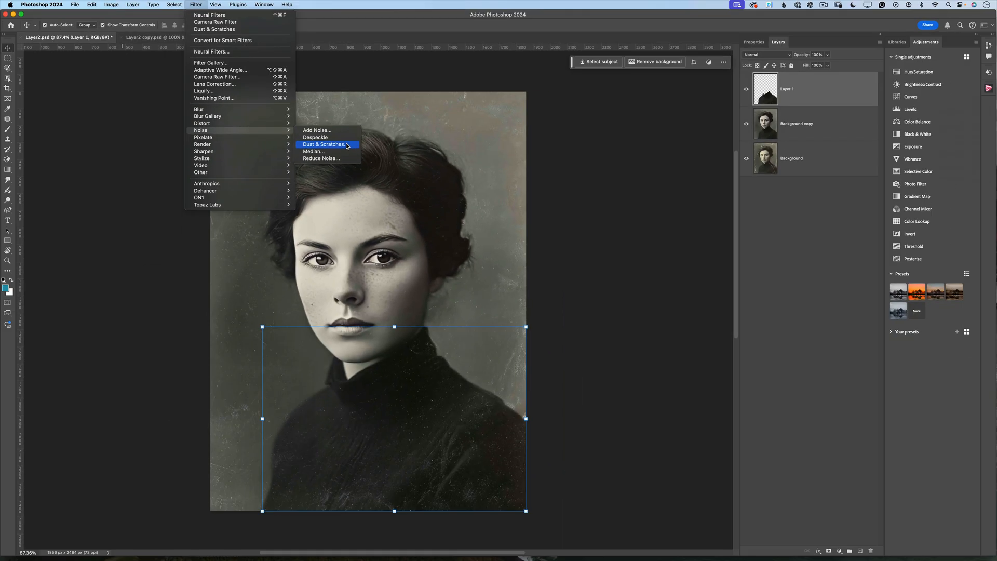
left_click(324, 145)
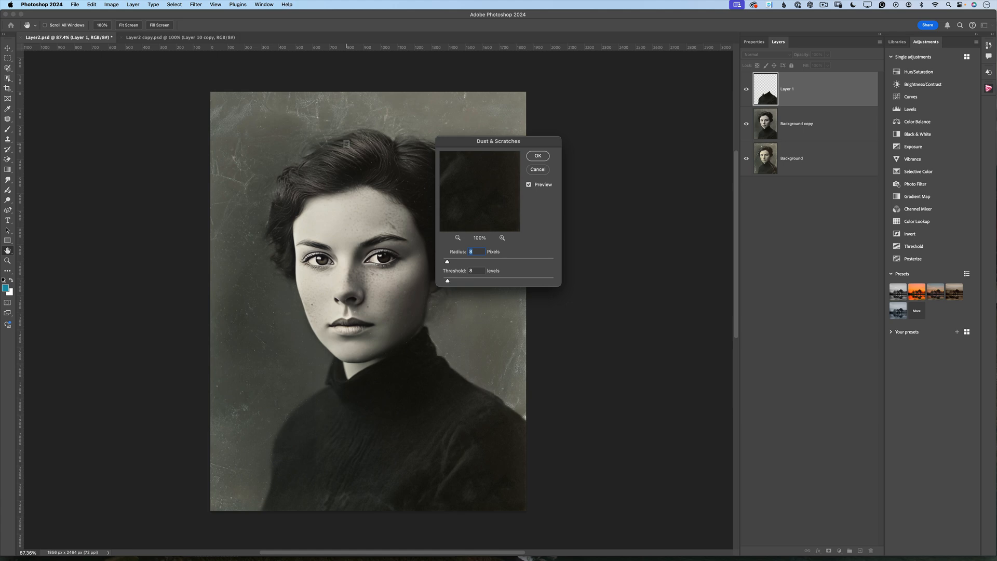
left_click_drag(451, 146, 448, 162)
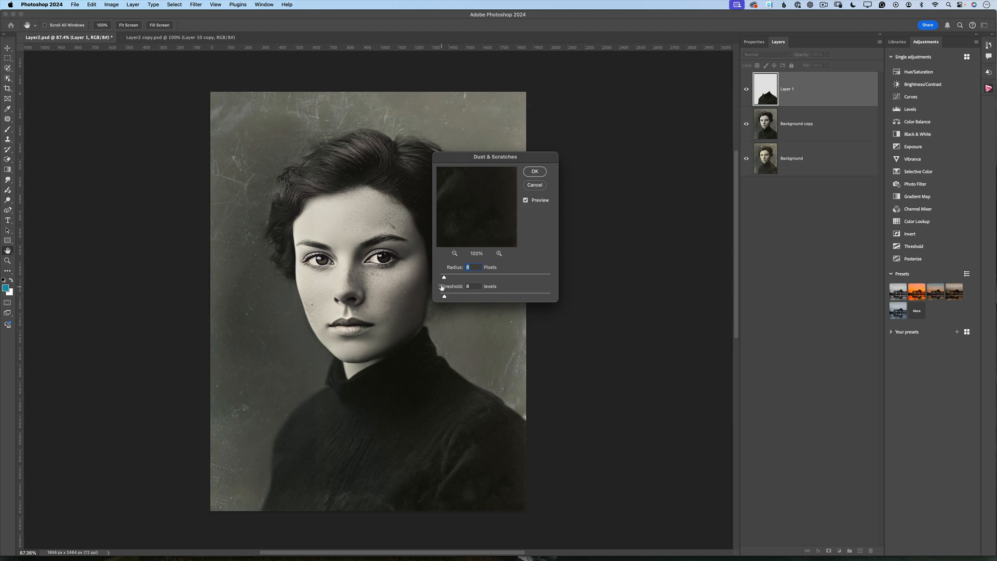
left_click_drag(444, 278, 446, 280)
left_click(534, 173)
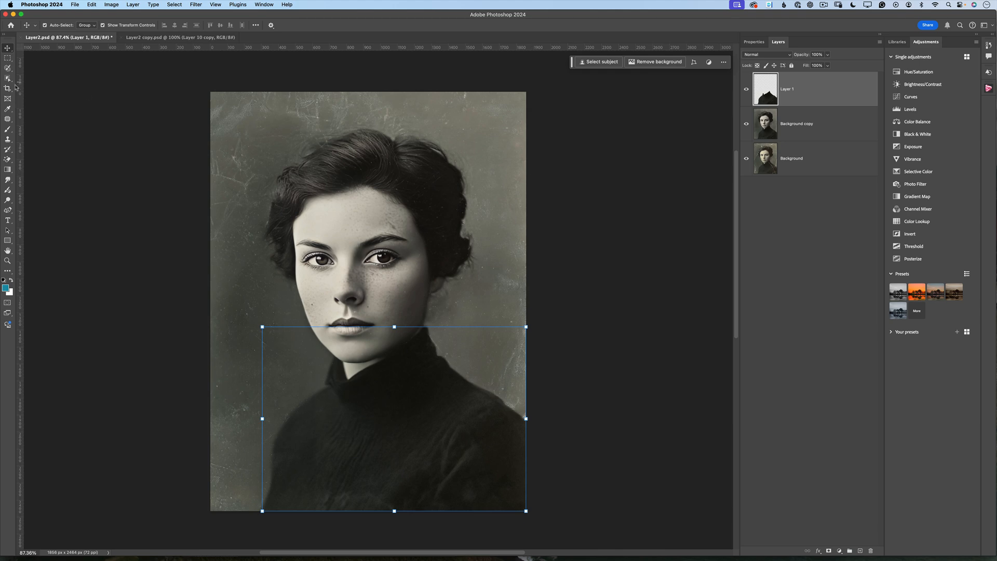
Select the woman's hair on the Background copy layer with the Object Selection tool and copy it to a new layer
left_click(303, 192)
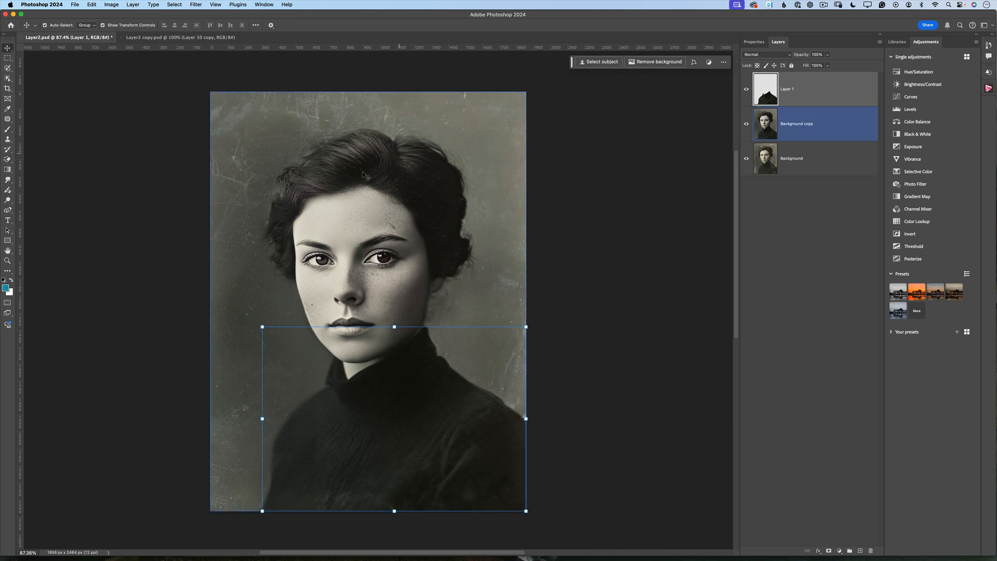
left_click(795, 128)
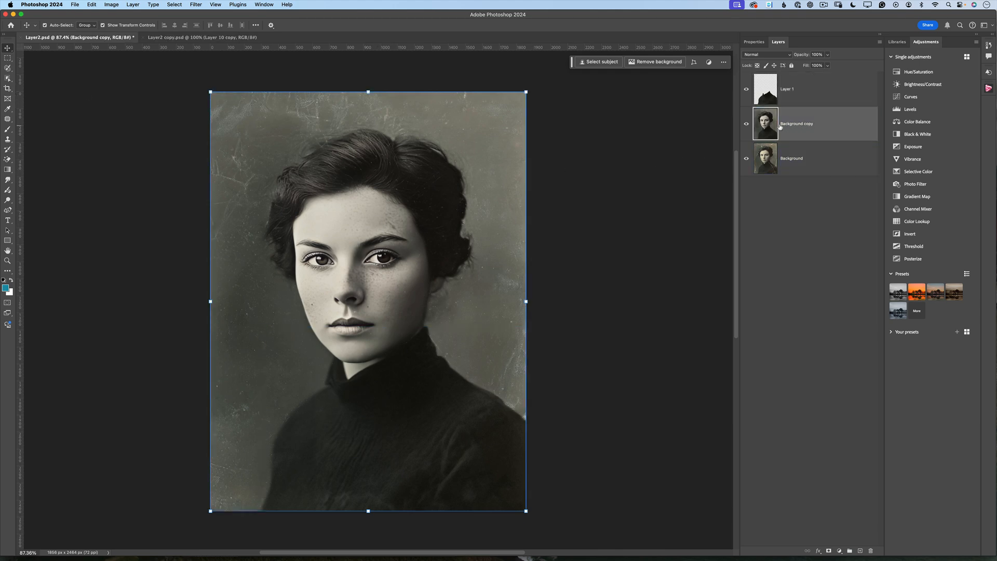
left_click(757, 94)
left_click(746, 90)
left_click(6, 79)
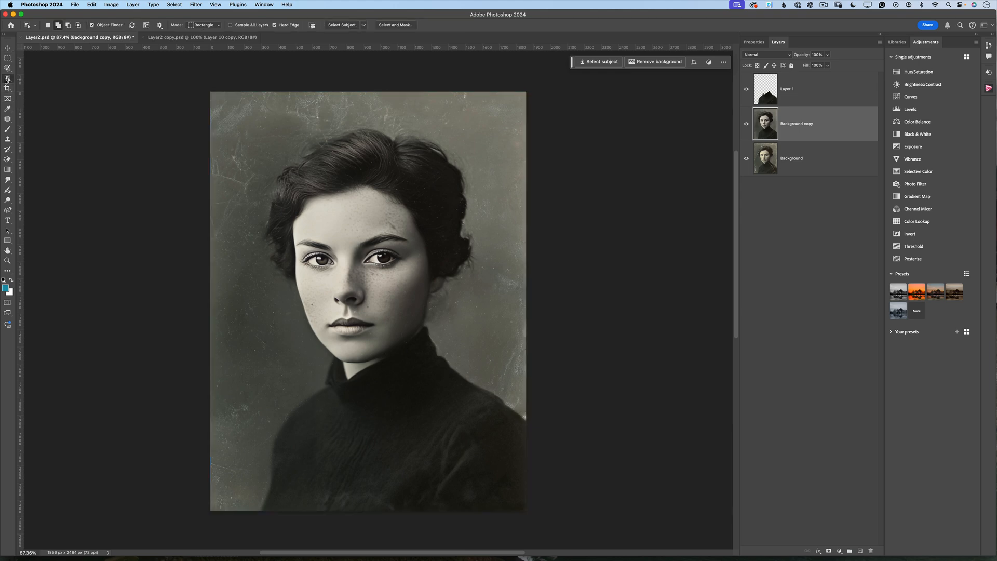
left_click_drag(250, 110, 488, 296)
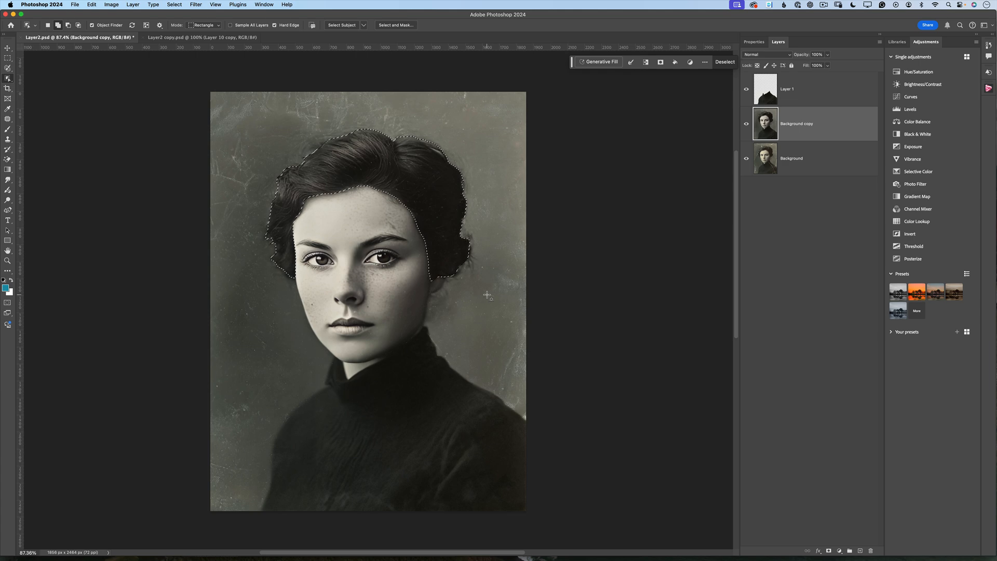
key("cmd+j")
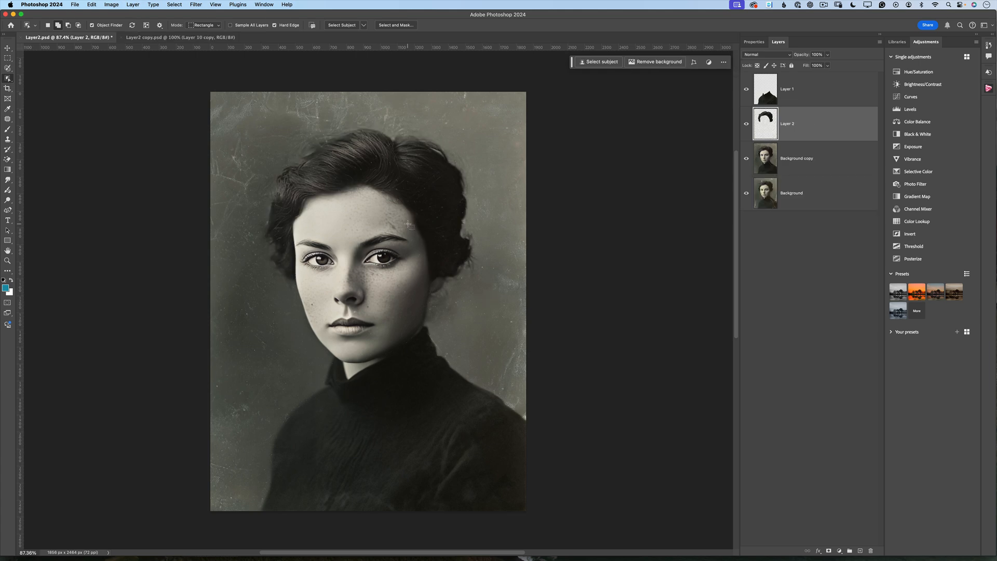
Apply the Dust & Scratches filter to the hair layer, fine-tuning its threshold and radius to remove specks from the hair
left_click(194, 4)
mouse_move(255, 133)
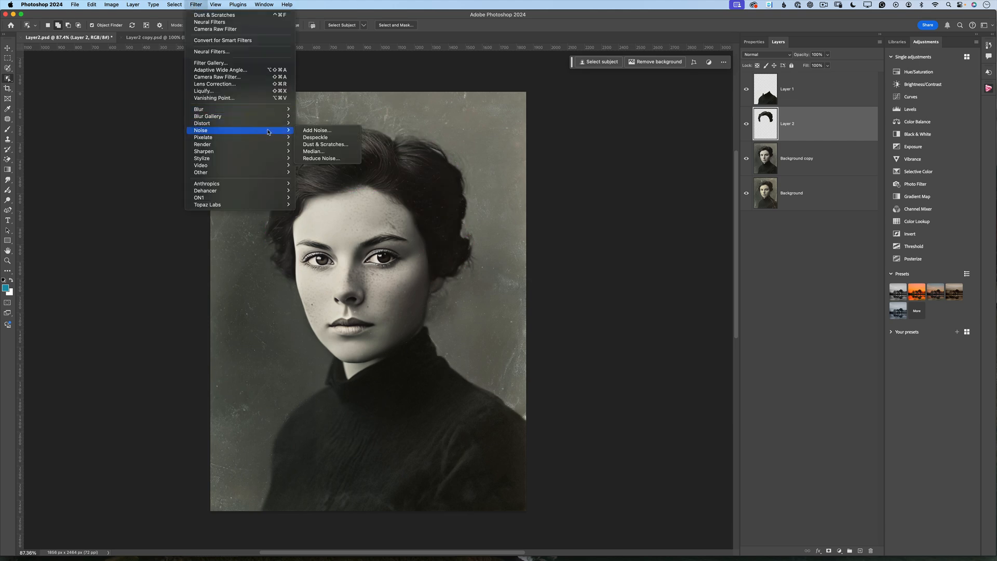
left_click(325, 145)
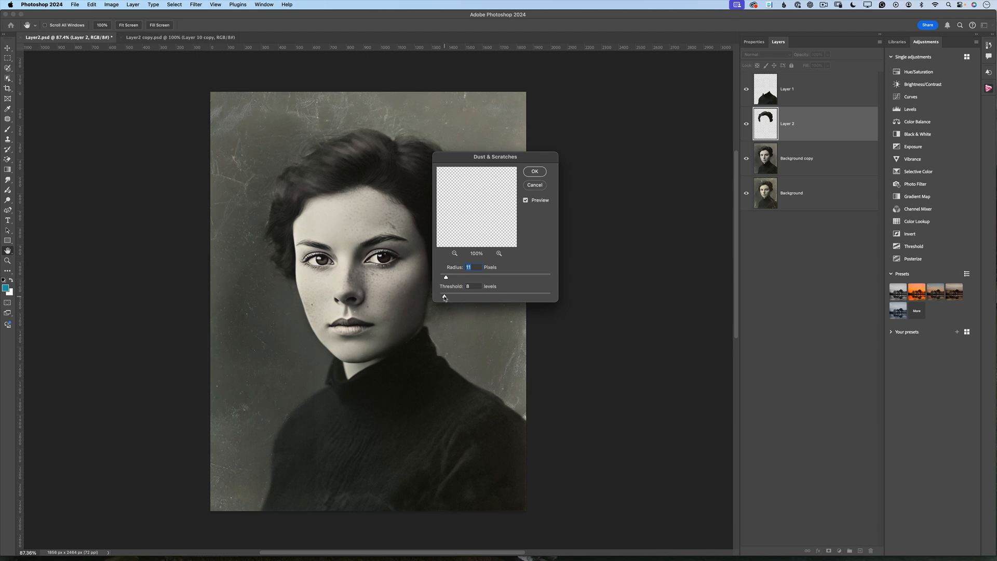
left_click_drag(444, 297, 444, 280)
left_click_drag(444, 280, 443, 280)
left_click(535, 171)
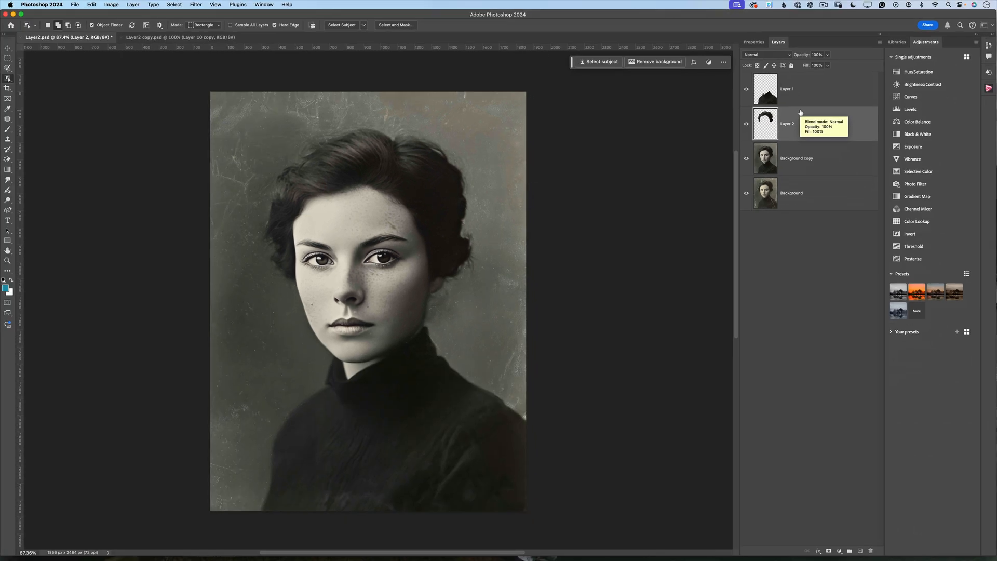
Merge the turtleneck, hair and Background copy layers into one, keeping the original Background separate, and compare the result with it
left_click(746, 194)
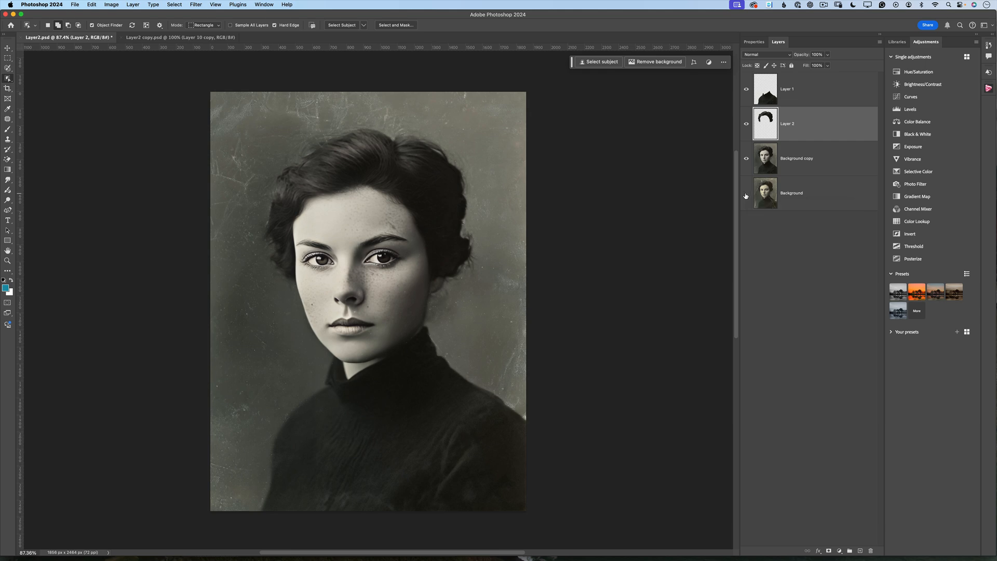
left_click(879, 42)
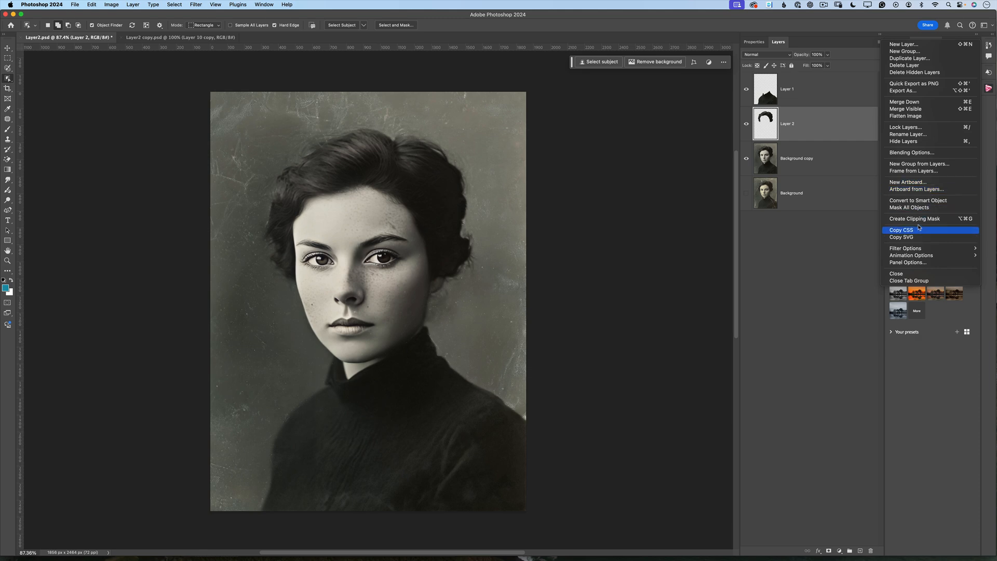
left_click(917, 103)
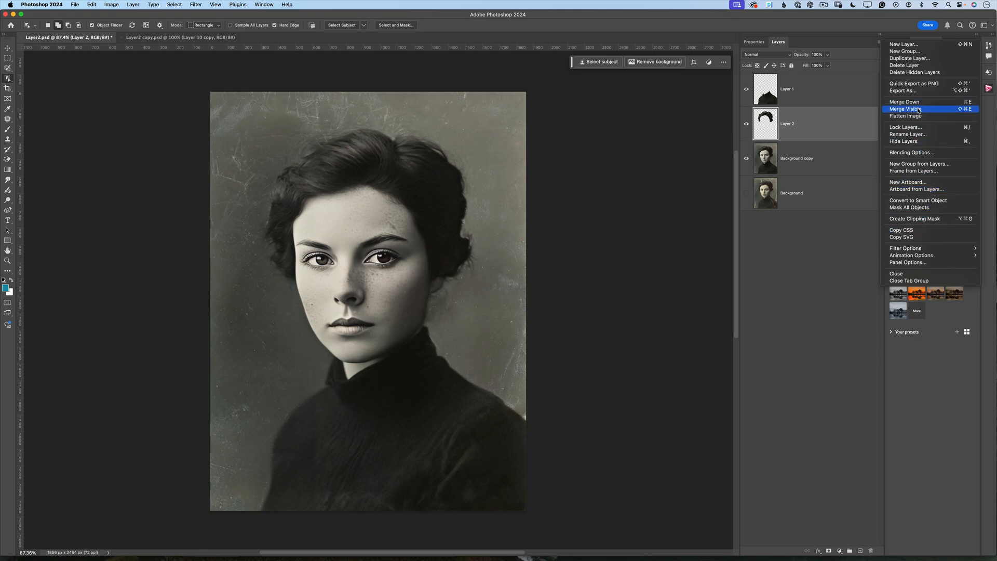
left_click(747, 124)
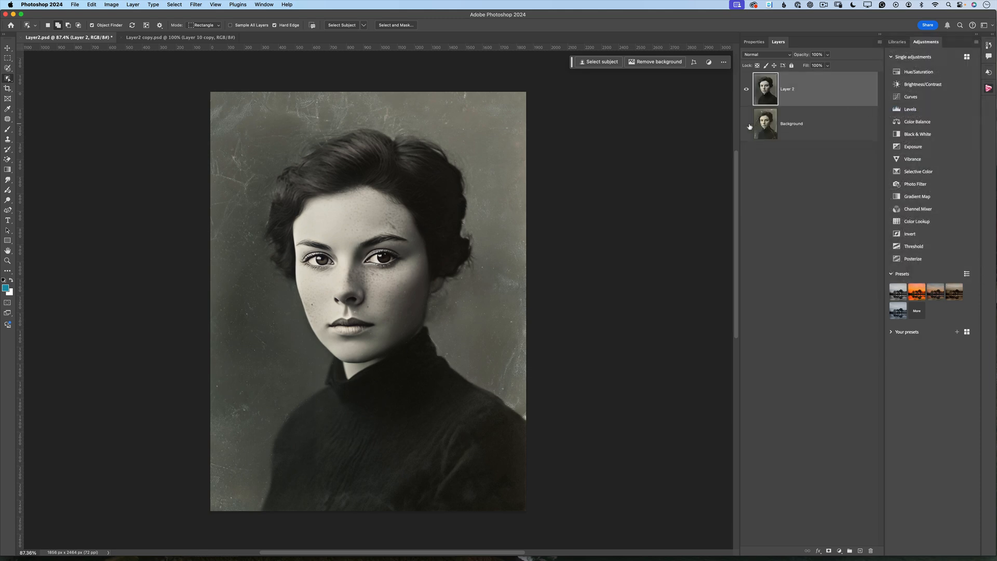
left_click(746, 91)
Open the merged layer in the Camera Raw Filter and create an automatic mask of the backdrop behind the woman
left_click(7, 48)
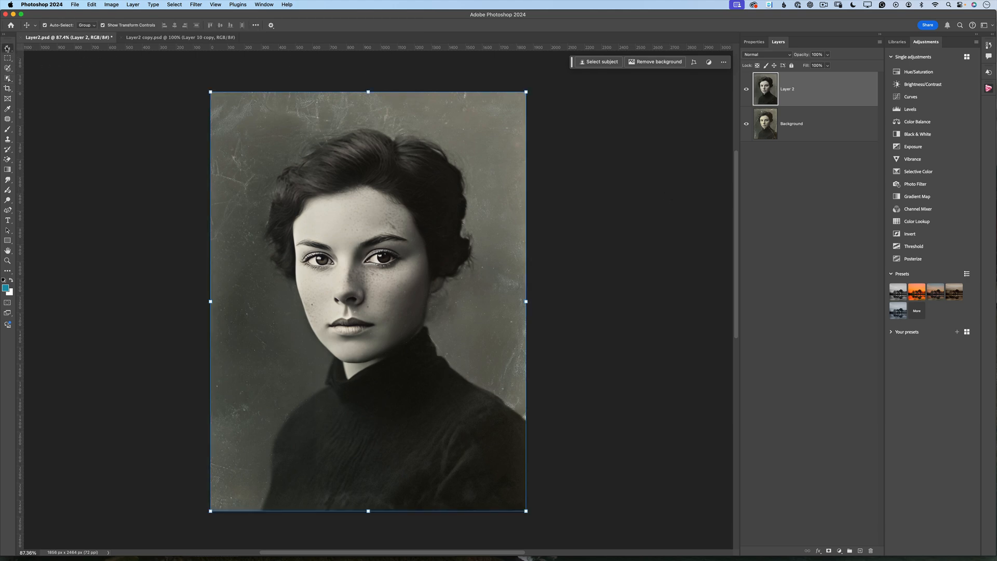
left_click(195, 5)
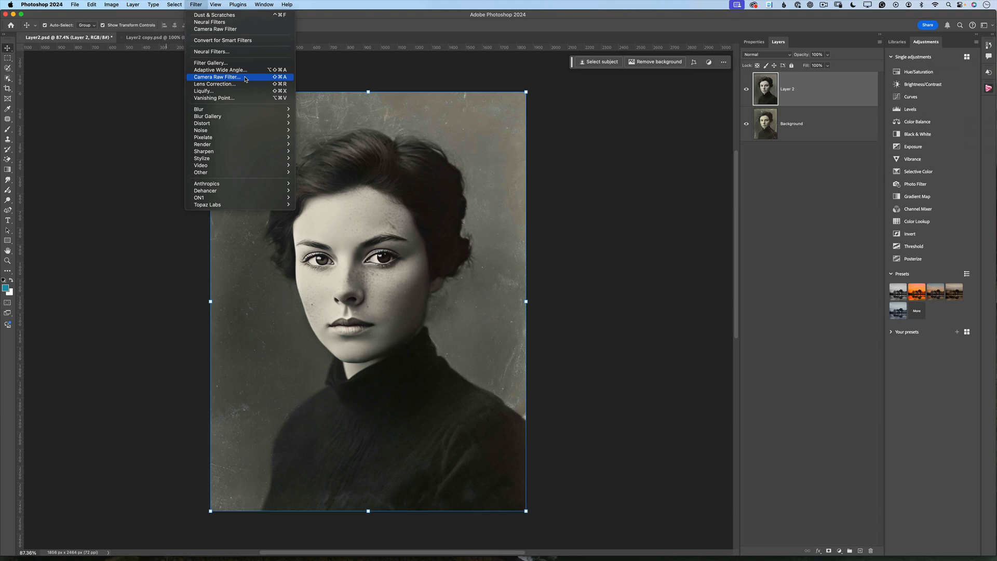
left_click(245, 77)
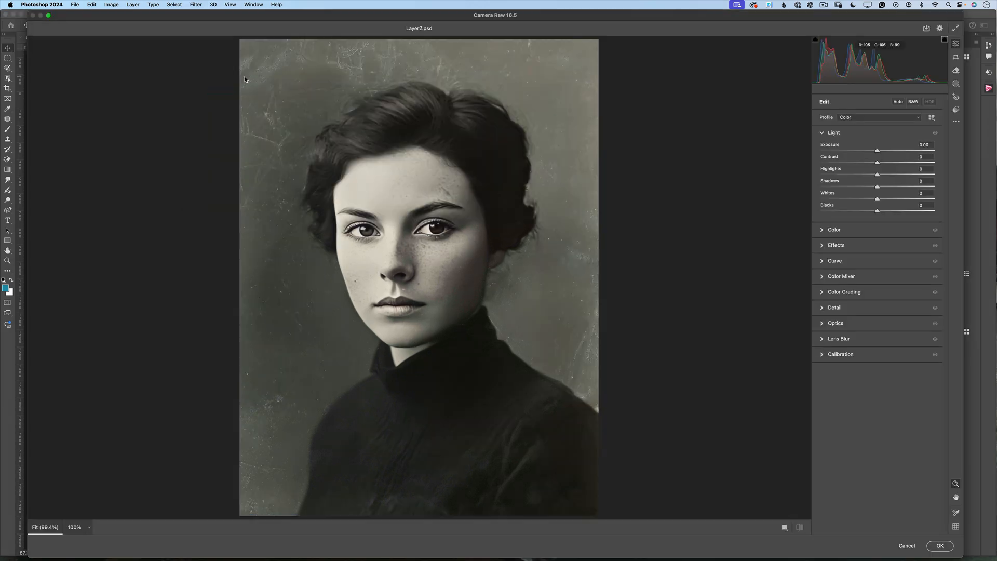
left_click(957, 84)
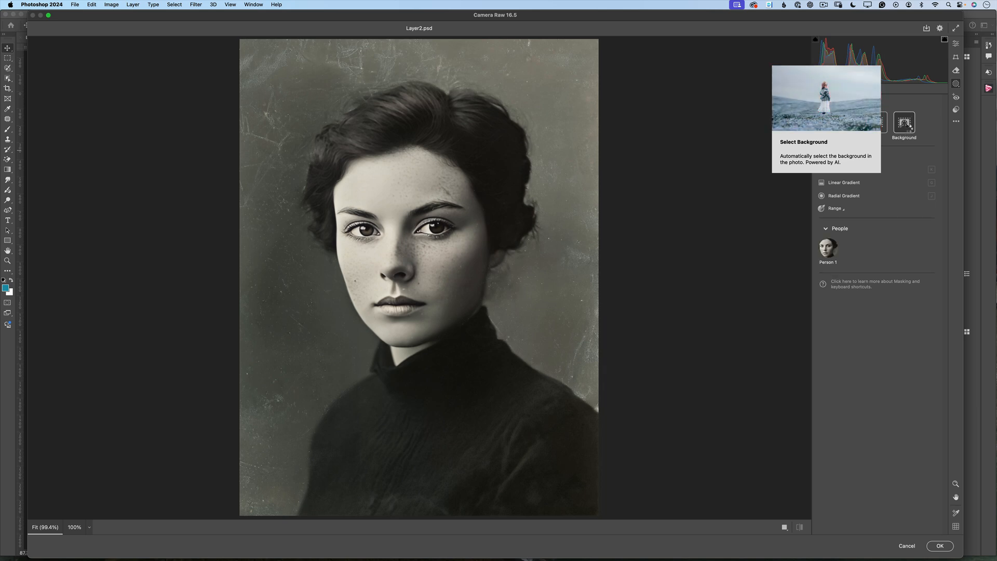
left_click(909, 124)
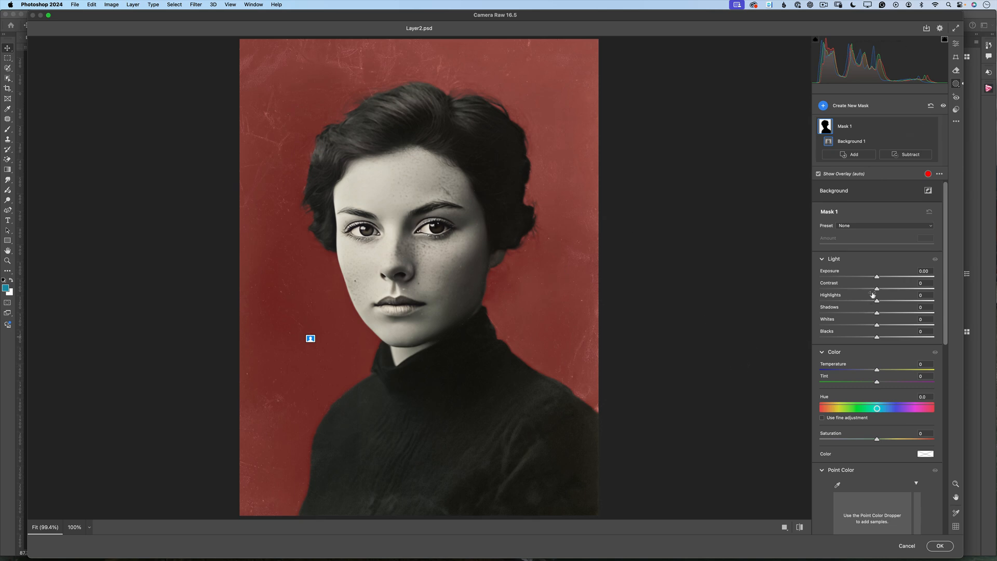
Soften the masked background with contrast -22, texture -15 and clarity -14
left_click_drag(877, 292, 865, 291)
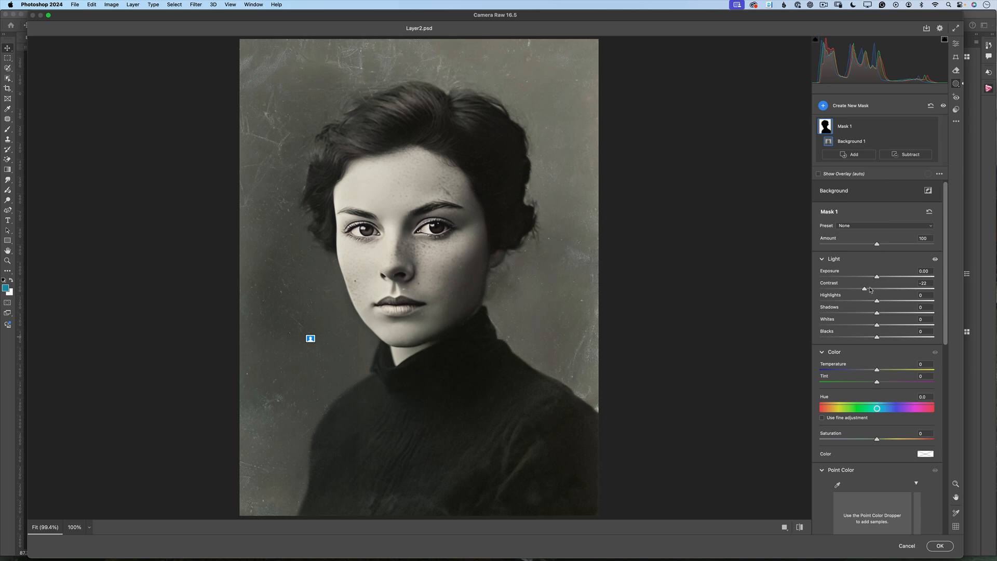
scroll(868, 320, "down", 10)
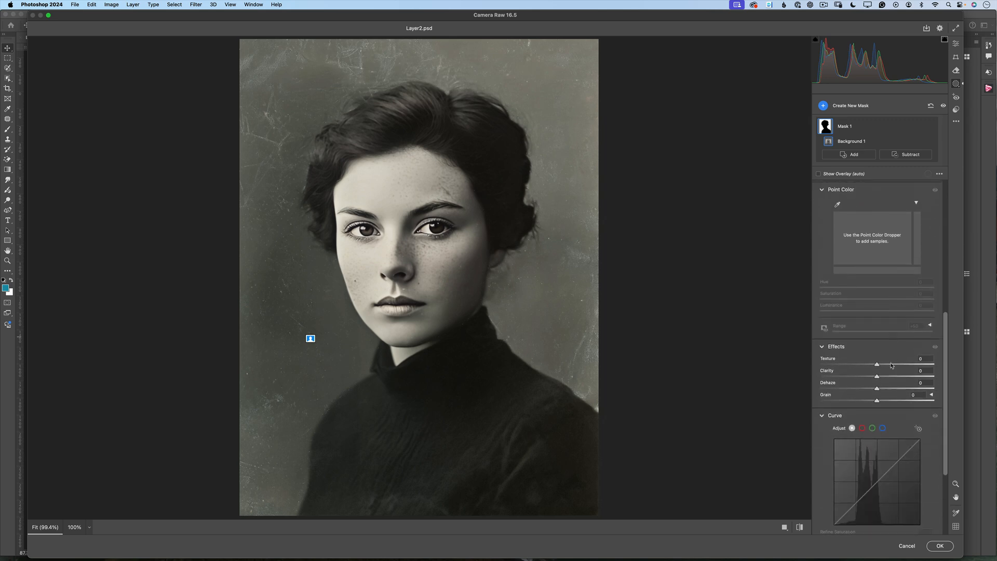
left_click_drag(877, 377, 869, 365)
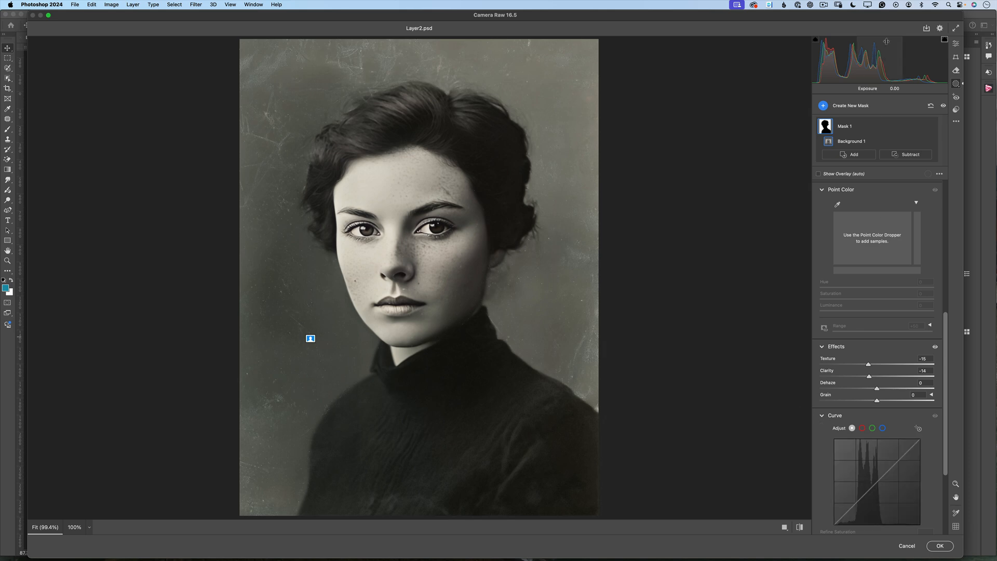
Convert the portrait to B&W with exposure +0.05, contrast +6, blacks -14 and slightly raised shadows, and apply the Camera Raw edits
left_click(954, 46)
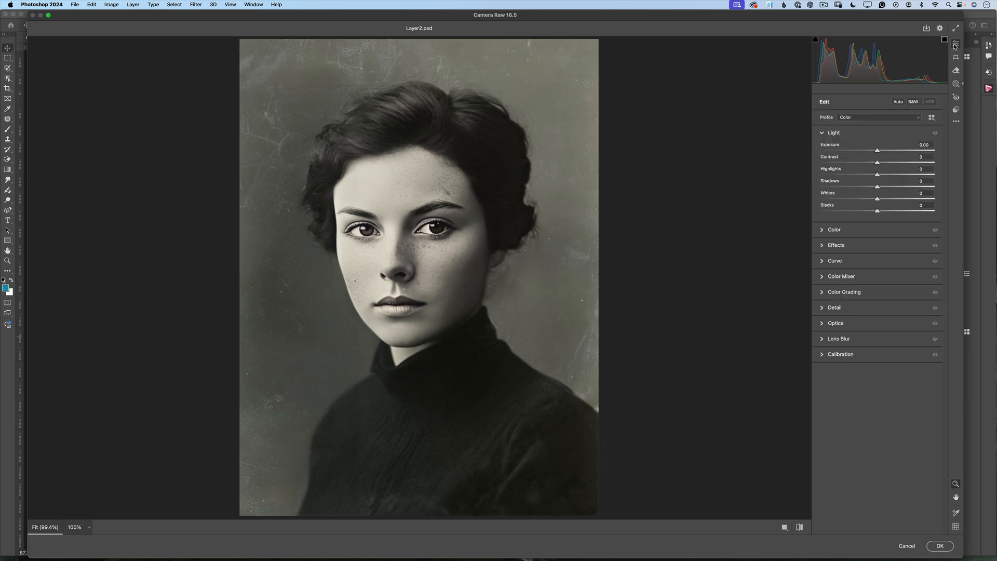
left_click(912, 102)
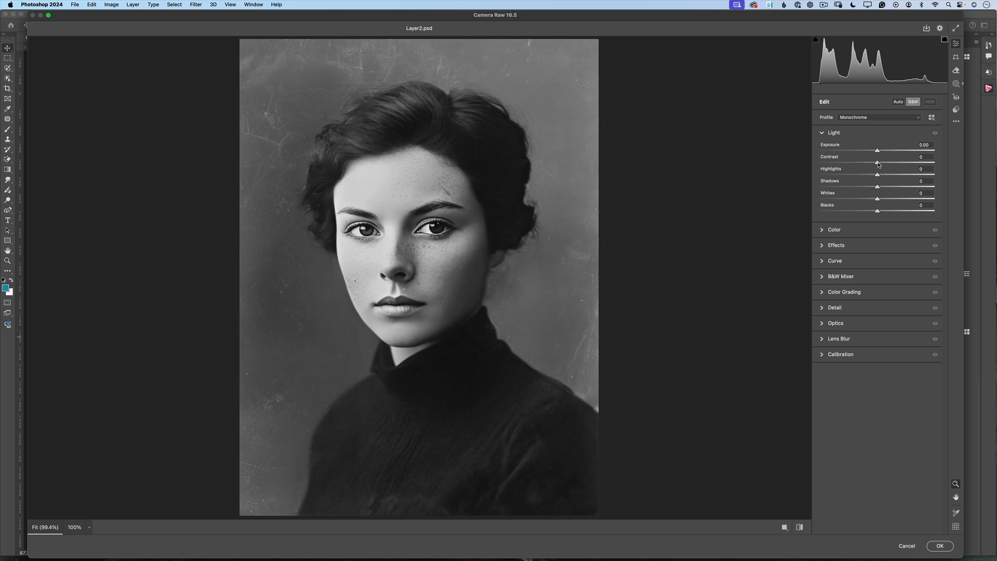
left_click_drag(878, 163, 882, 165)
left_click_drag(878, 151, 879, 154)
left_click_drag(877, 212, 869, 213)
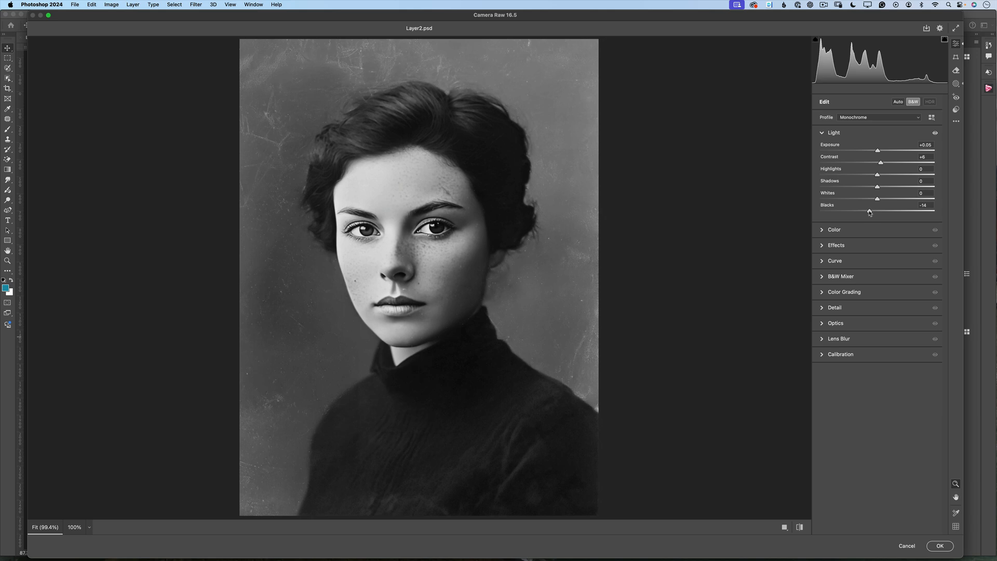
left_click_drag(877, 188, 879, 189)
left_click(941, 548)
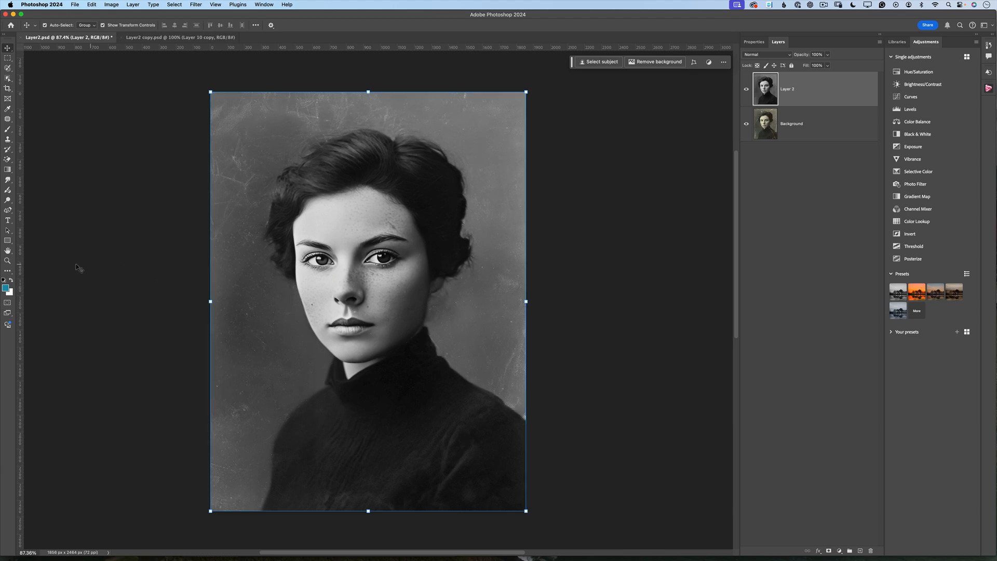
Mark the dark blemishes on the cheeks, around the mouth and near the temple using the Remove tool at size 25
left_click(7, 261)
left_click_drag(343, 323, 427, 339)
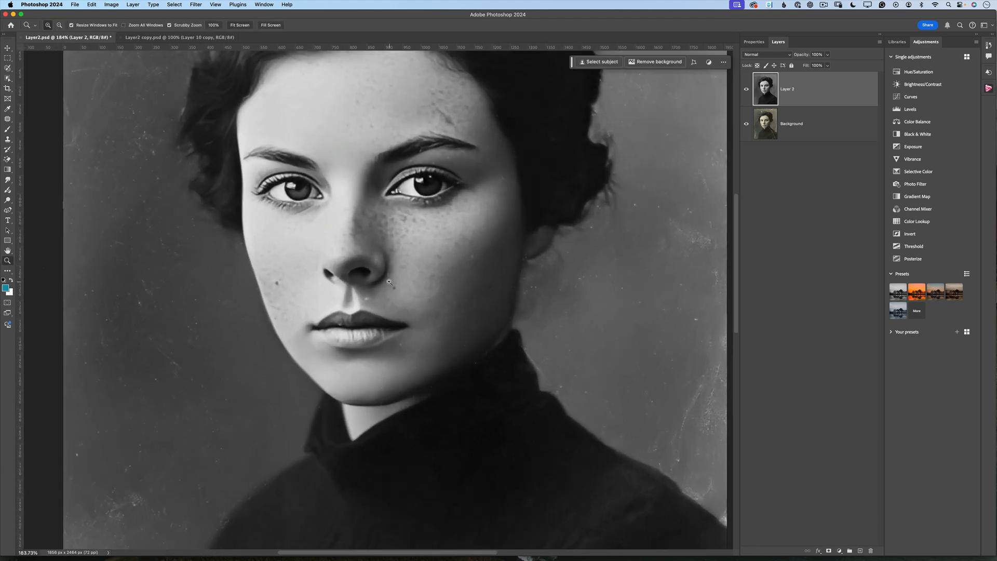
left_click(6, 120)
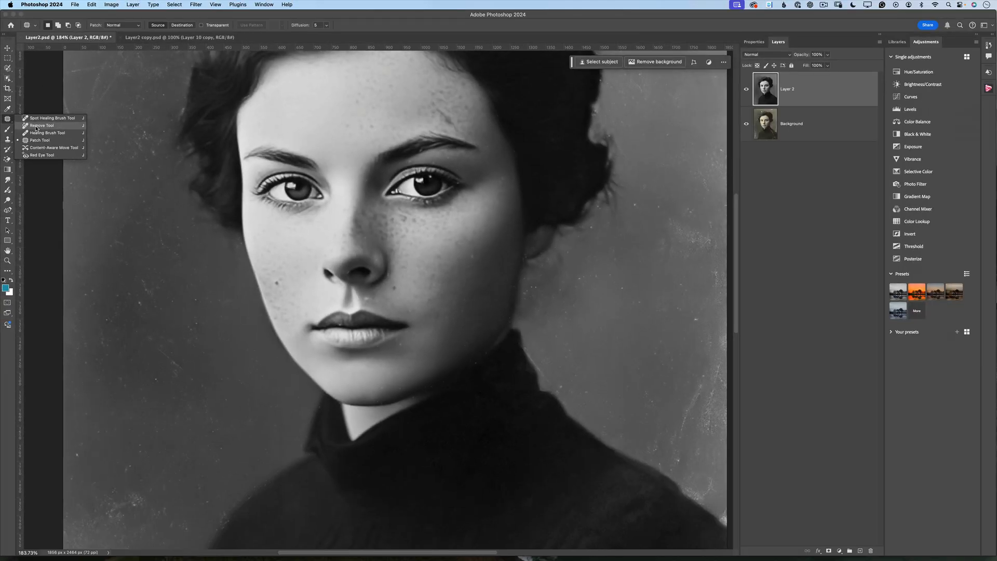
left_click(36, 125)
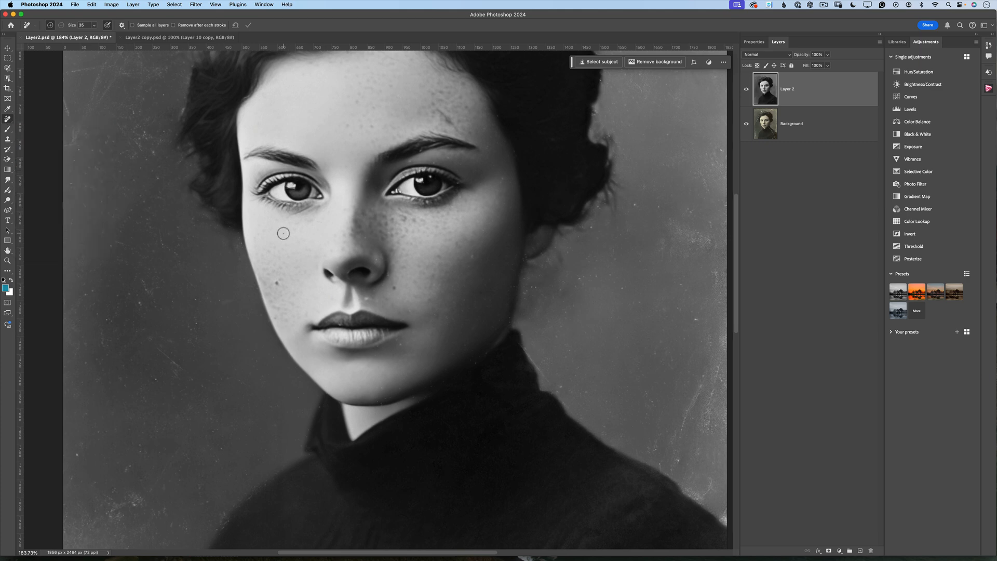
key("bracketleft")
left_click(276, 283)
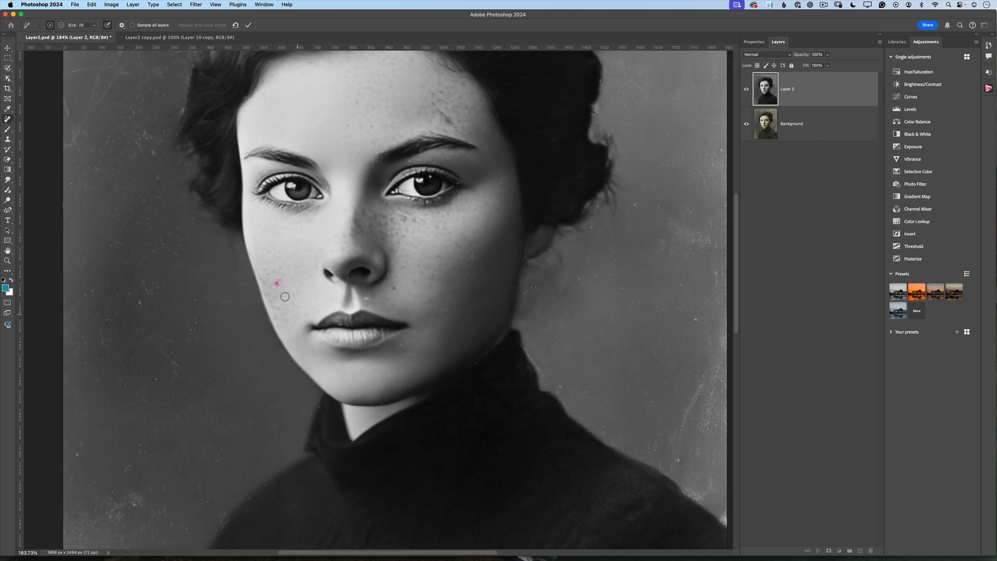
left_click(366, 299)
scroll(458, 190, "up", 1)
left_click(394, 298)
left_click(399, 353)
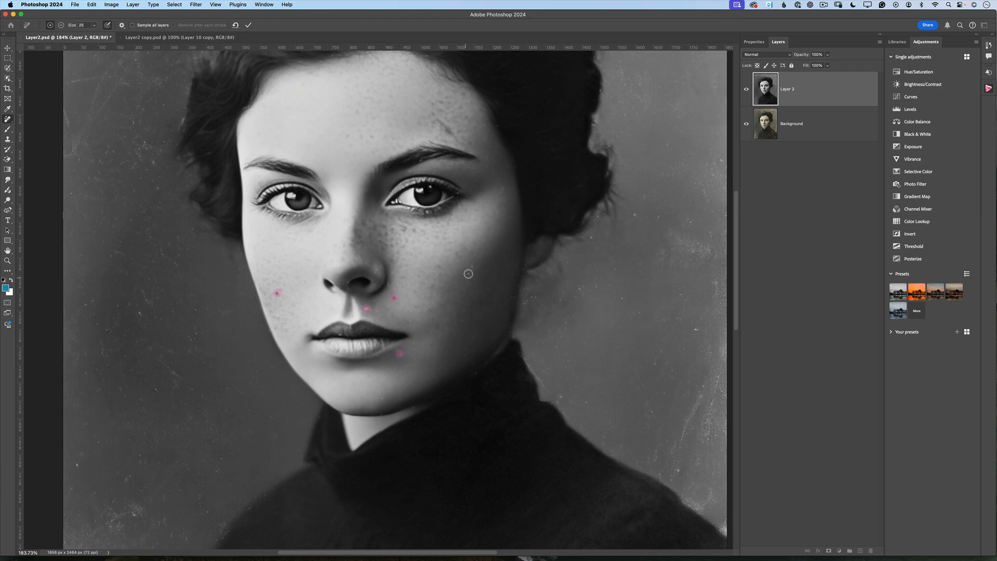
left_click(473, 266)
scroll(473, 266, "right", 1)
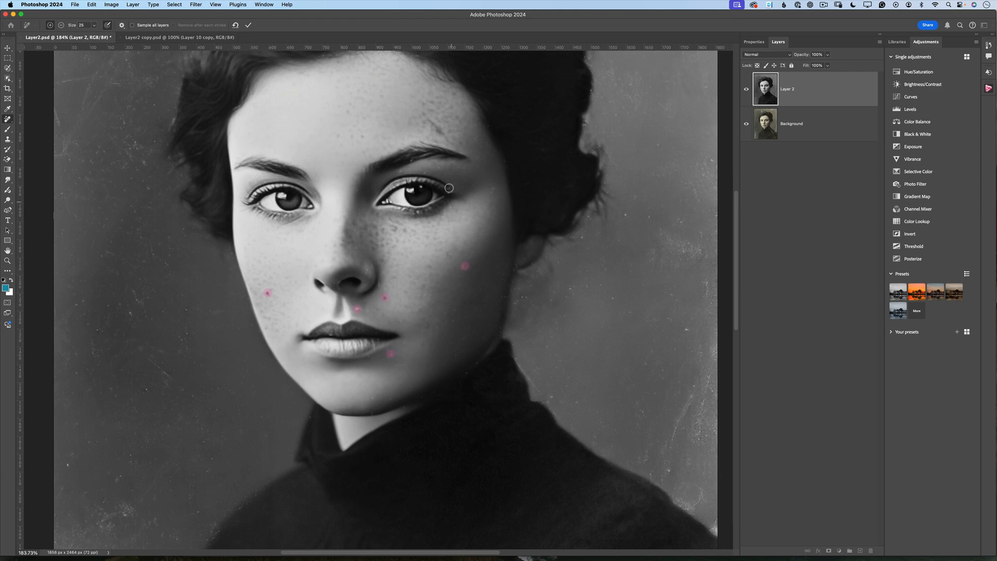
left_click(491, 189)
Mark the forehead streak and smaller facial spots with the Remove tool at size 10, and remove all marked areas
key("bracketleft")
key("bracketleft")
key("bracketleft")
left_click_drag(428, 119, 444, 140)
left_click(380, 284)
left_click(367, 268)
left_click_drag(480, 291, 468, 307)
left_click(248, 27)
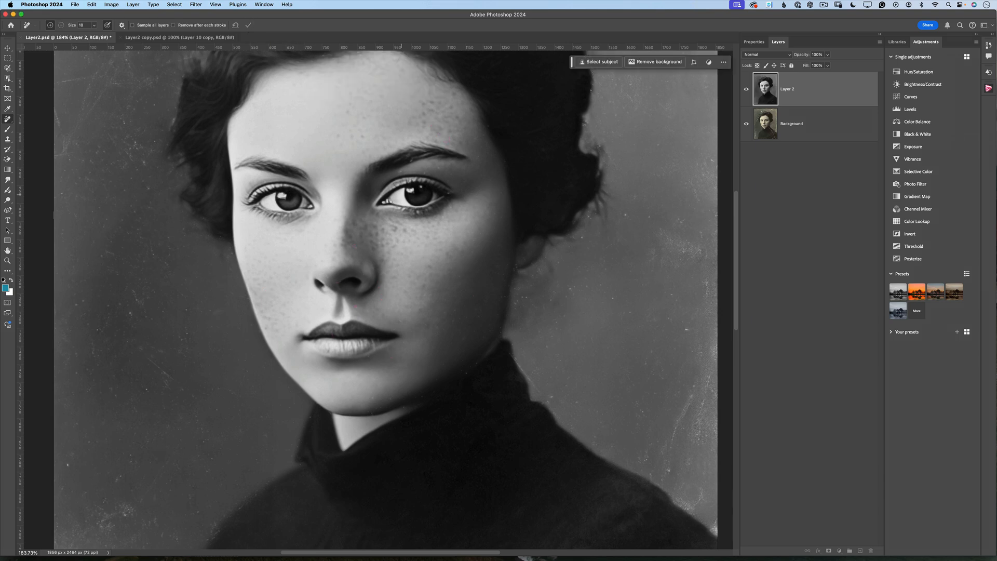
Remove the remaining small specks around the eye, cheek and jawline with the Remove tool
left_click(400, 171)
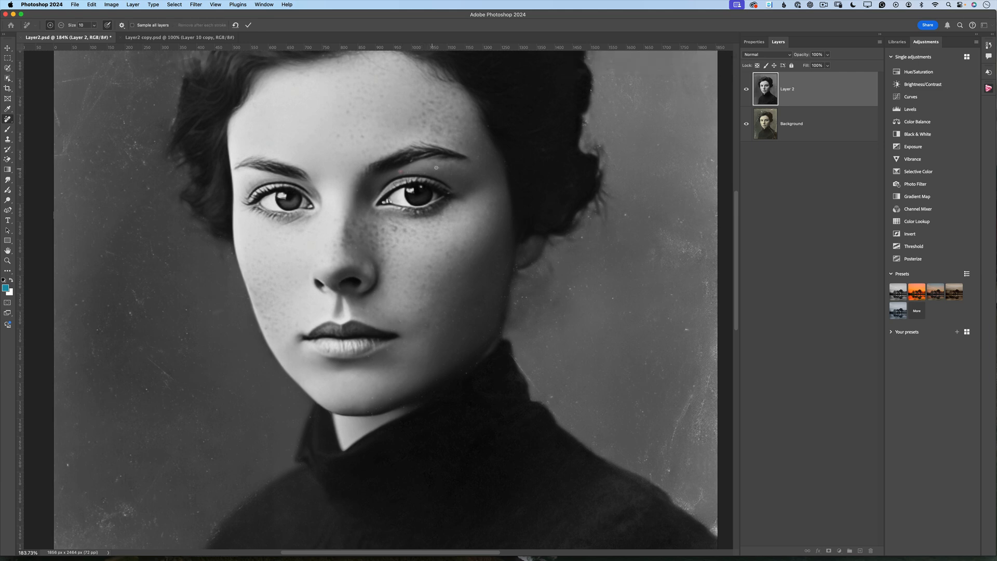
left_click(439, 167)
left_click(514, 268)
left_click(251, 25)
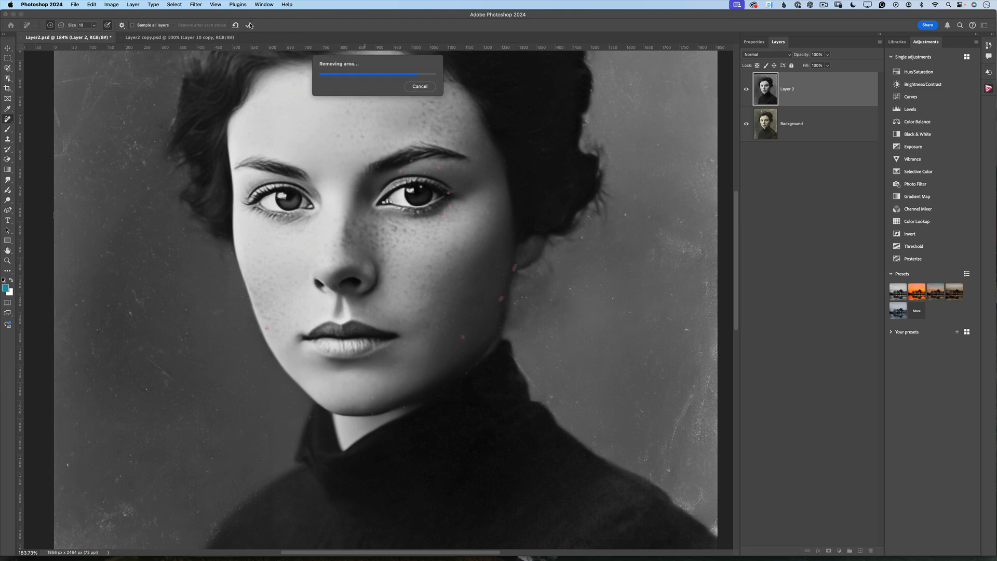
Paint over the background scratches beside the hair with the Remove tool at size 60 and remove them
left_click(7, 260)
left_click_drag(285, 299, 261, 297)
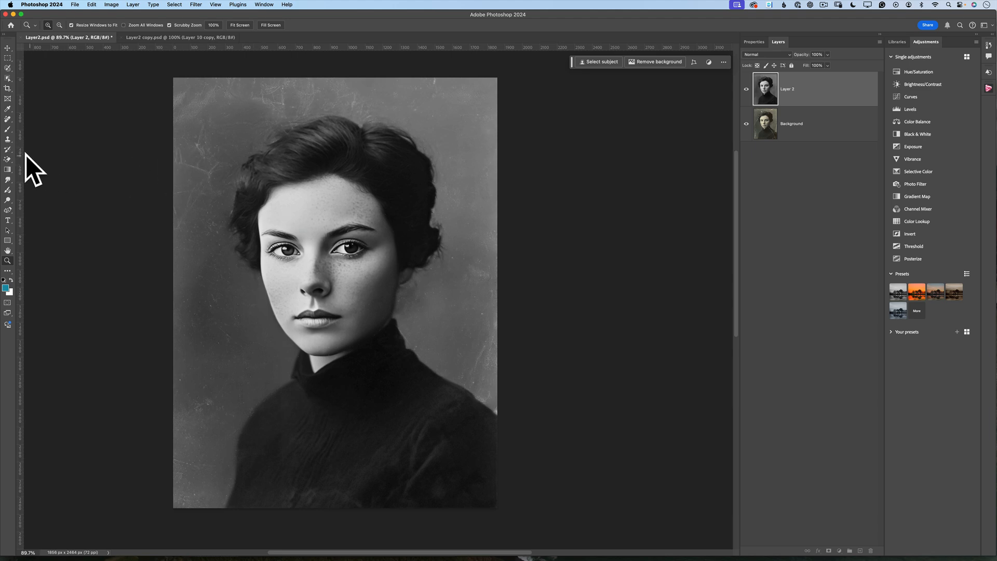
left_click(9, 121)
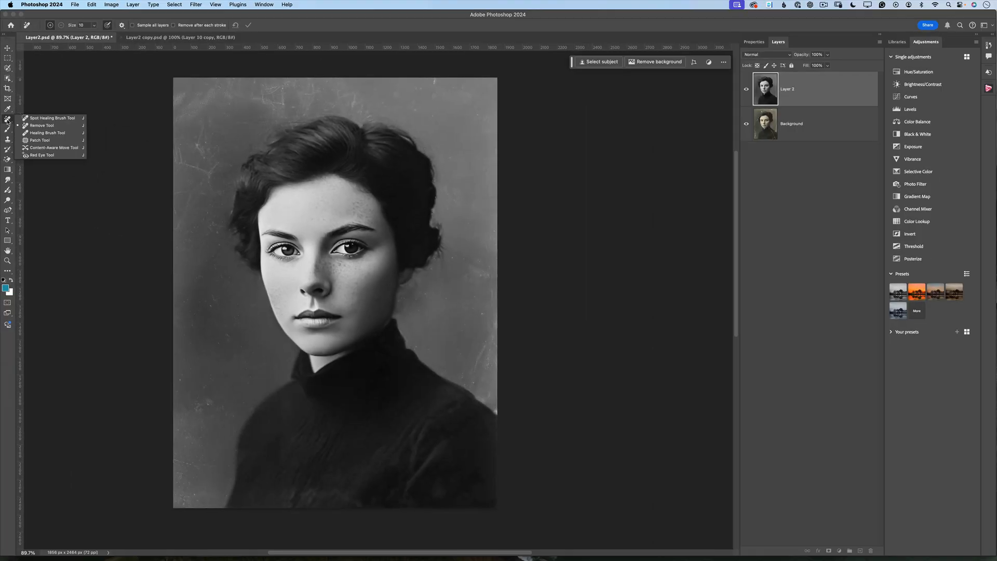
left_click(42, 126)
key("bracketright")
key("bracketright")
key("bracketright")
key("bracketright")
key("bracketright")
mouse_move(202, 126)
left_mouse_down()
mouse_move(197, 148)
mouse_move(214, 145)
mouse_move(214, 174)
mouse_move(182, 152)
mouse_move(183, 166)
mouse_move(210, 170)
mouse_move(180, 195)
mouse_move(202, 194)
mouse_move(183, 224)
mouse_move(184, 215)
mouse_move(182, 232)
mouse_move(197, 230)
mouse_move(176, 210)
mouse_move(209, 219)
mouse_move(195, 232)
left_mouse_up()
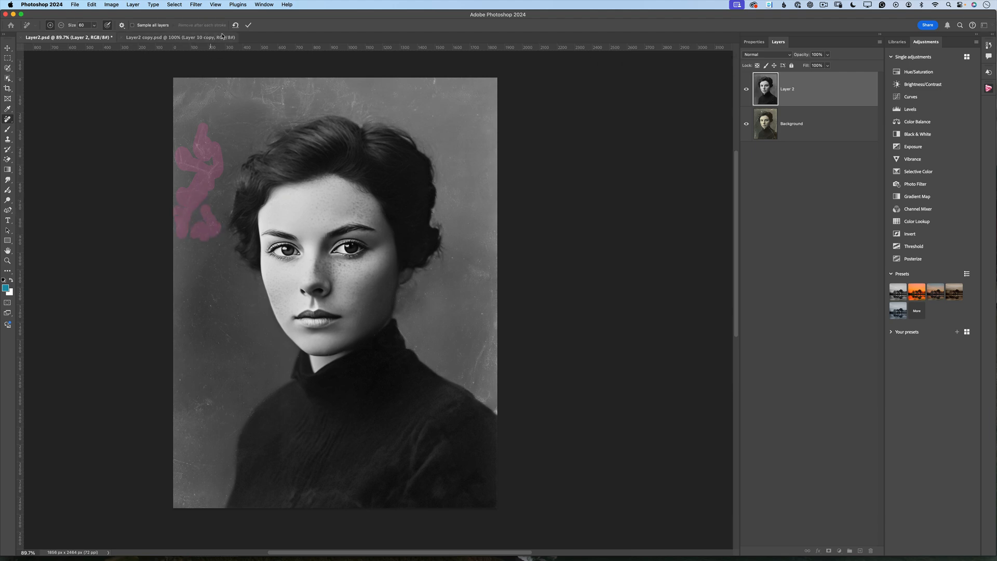
left_click(249, 26)
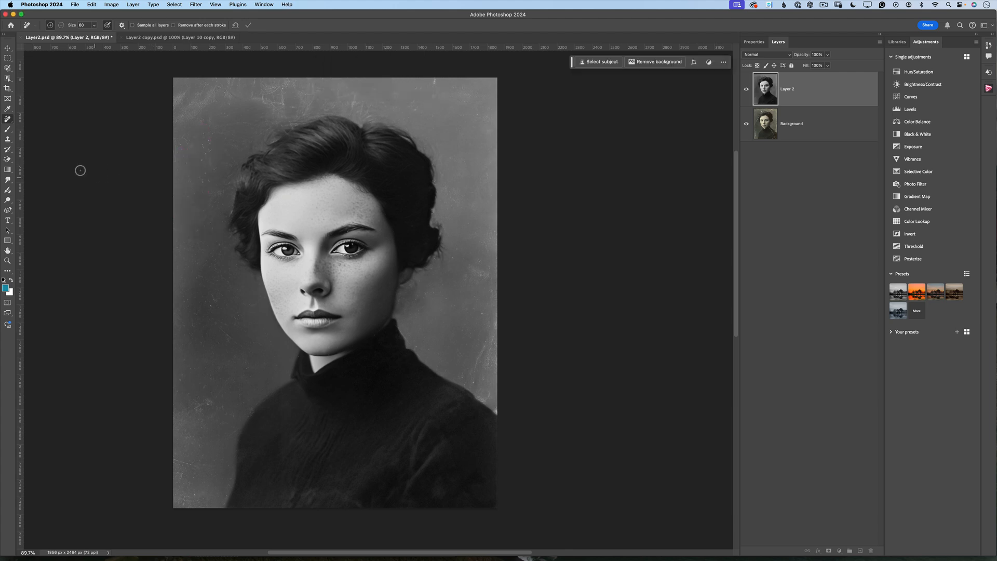
Patch the background scratches above the shoulder and over the hair with the Patch tool, clearing each selection
right_click(8, 119)
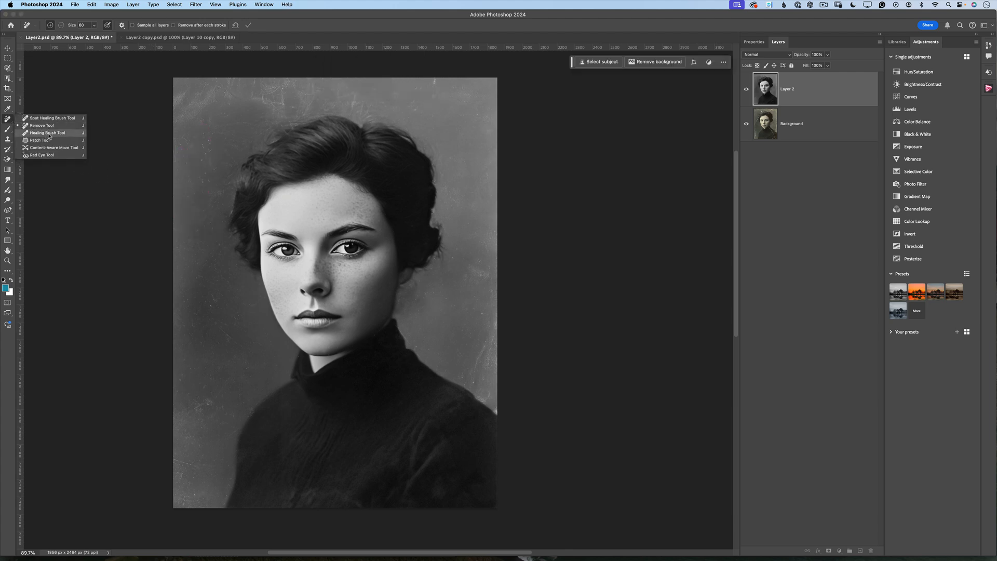
left_click(48, 141)
mouse_move(461, 291)
left_mouse_down()
mouse_move(481, 257)
mouse_move(496, 274)
mouse_move(488, 291)
mouse_move(480, 287)
mouse_move(446, 327)
left_mouse_up()
key("cmd+d")
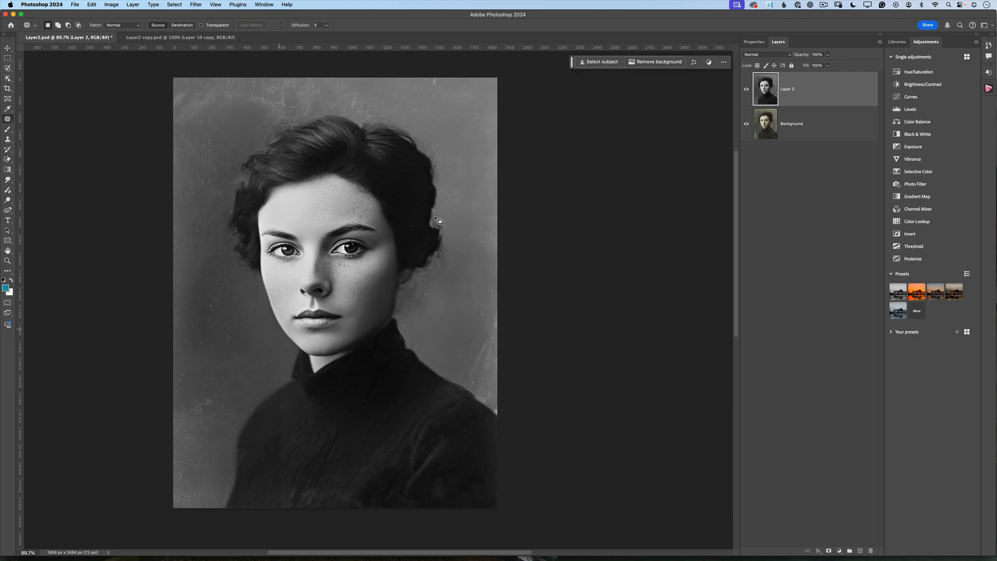
mouse_move(402, 115)
left_mouse_down()
mouse_move(429, 114)
mouse_move(421, 120)
mouse_move(457, 138)
left_mouse_up()
key("cmd+d")
Examine the finished retouch in Layer2 copy.psd for comparison and return to Layer2.psd
left_click(176, 38)
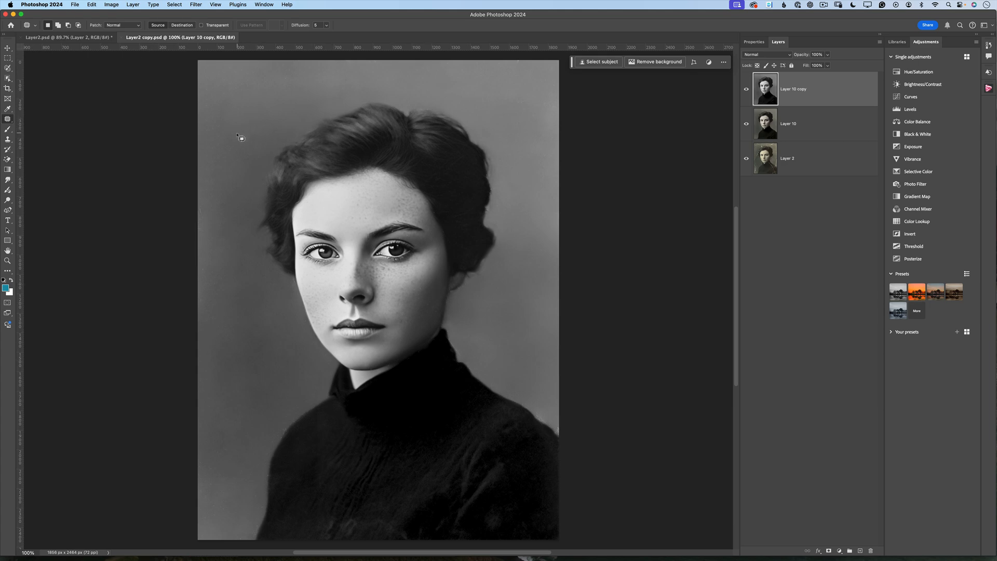
right_click(6, 123)
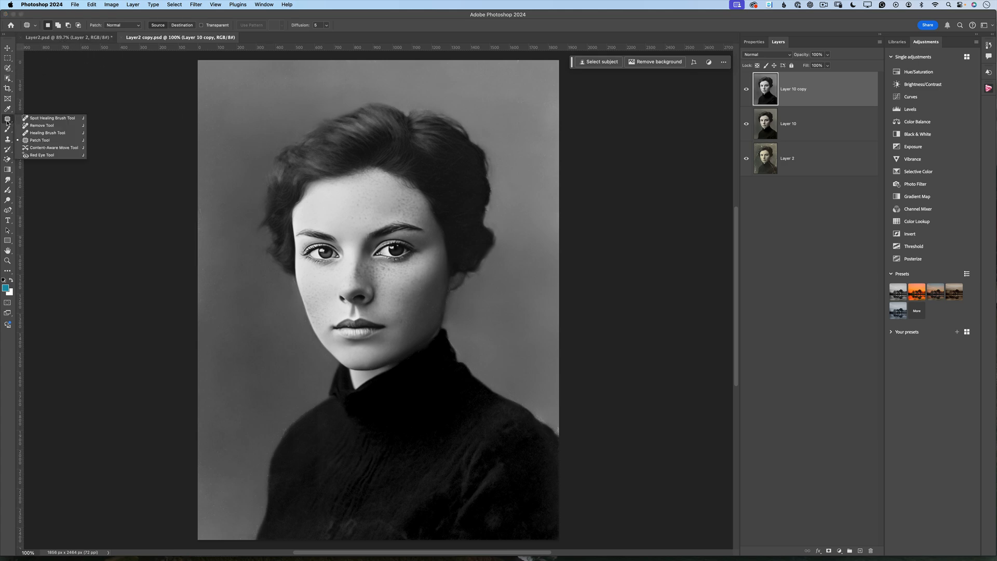
left_click(8, 123)
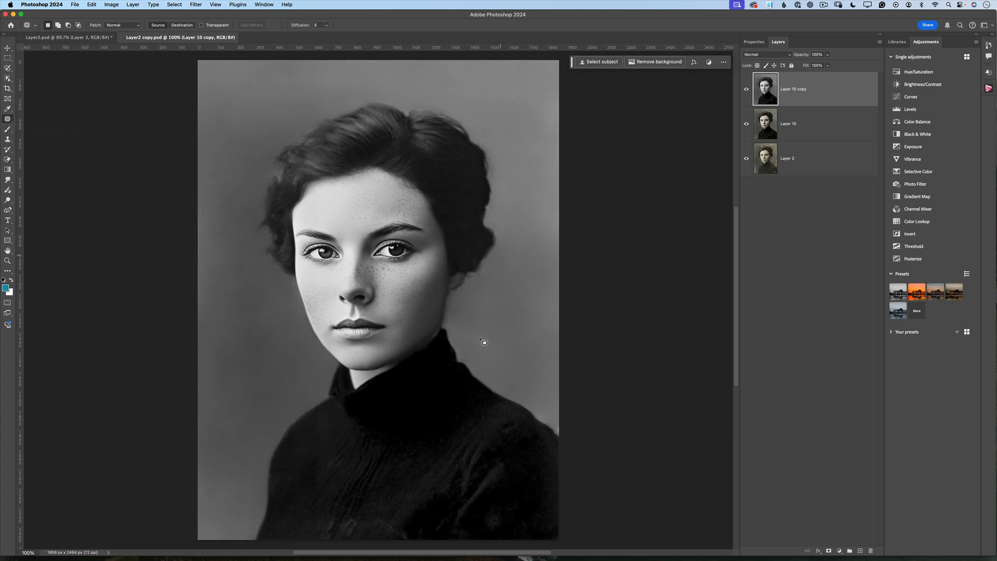
left_click(81, 38)
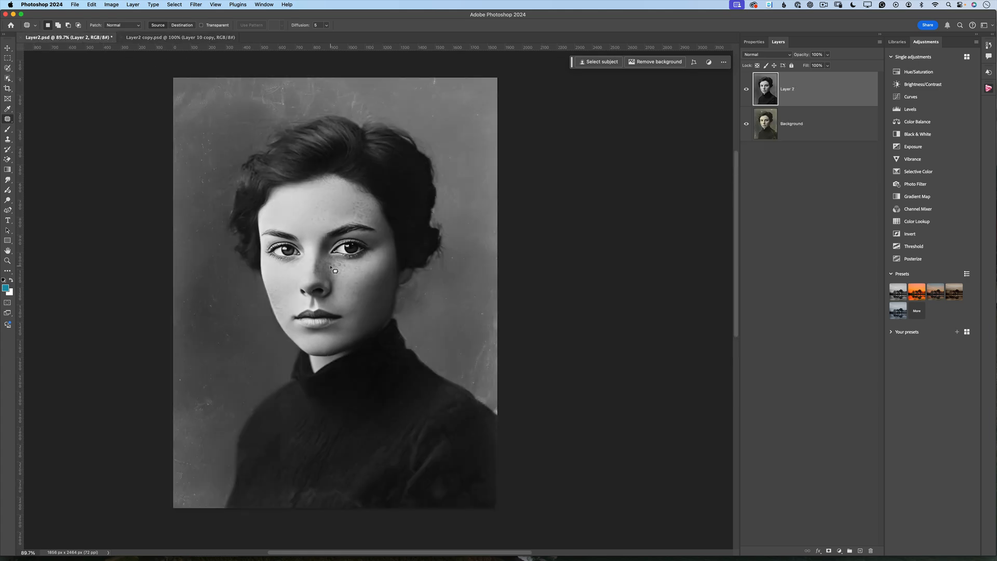